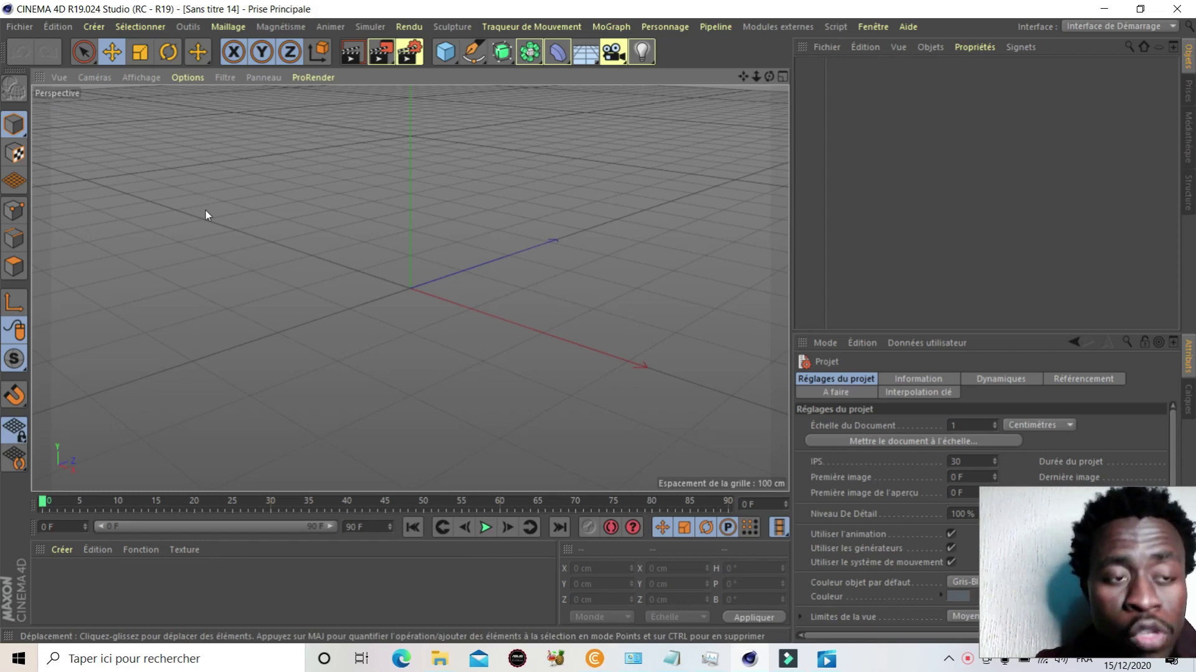
Switch the empty scene's viewport to the flat Avant (front) orthographic view with F4.
{"action": "key", "text": "F4"}
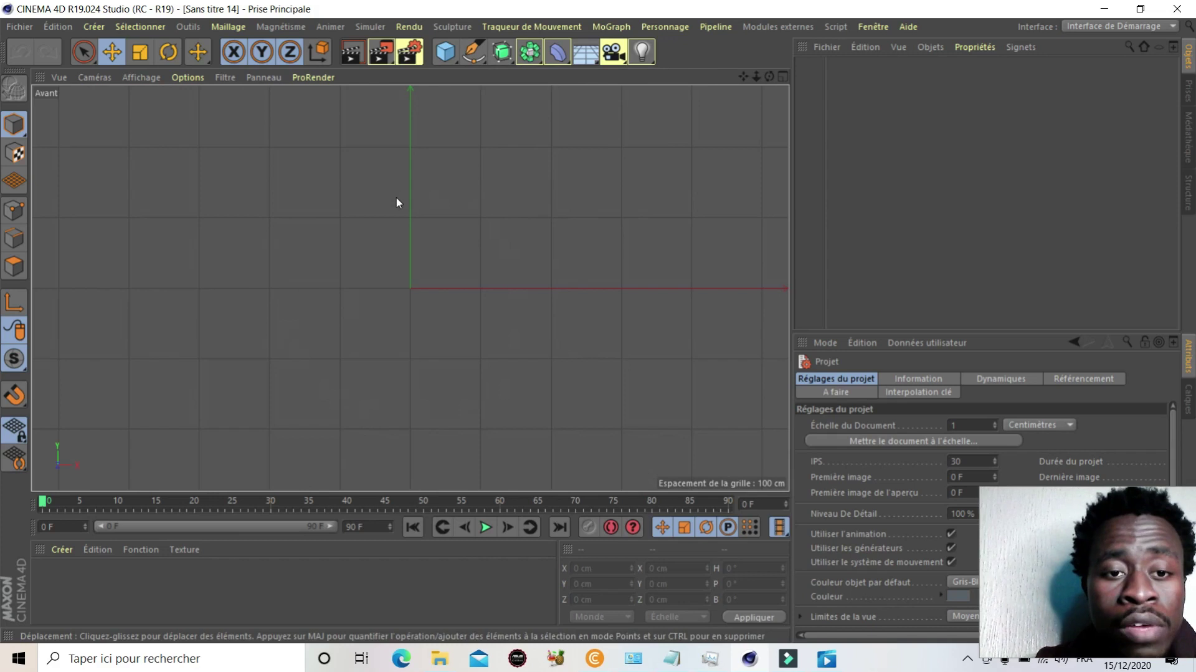
Activate the Esquisser freehand sketch tool from the spline pen palette.
{"action": "left_click", "coordinate": [484, 65]}
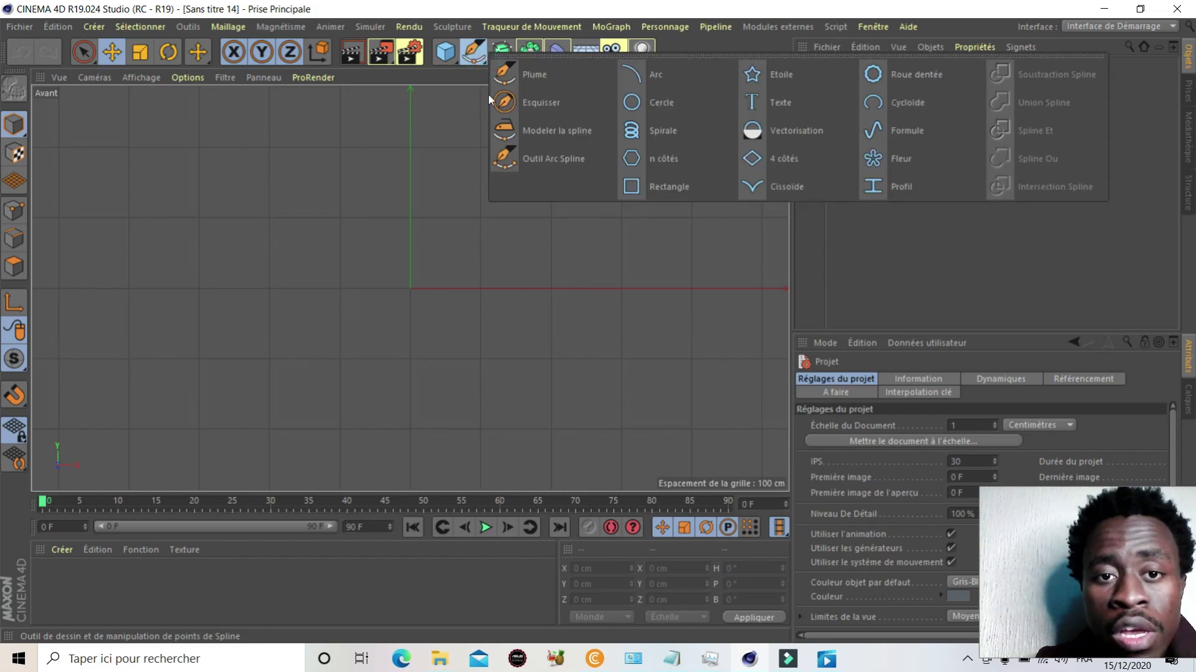
{"action": "left_click", "coordinate": [542, 105]}
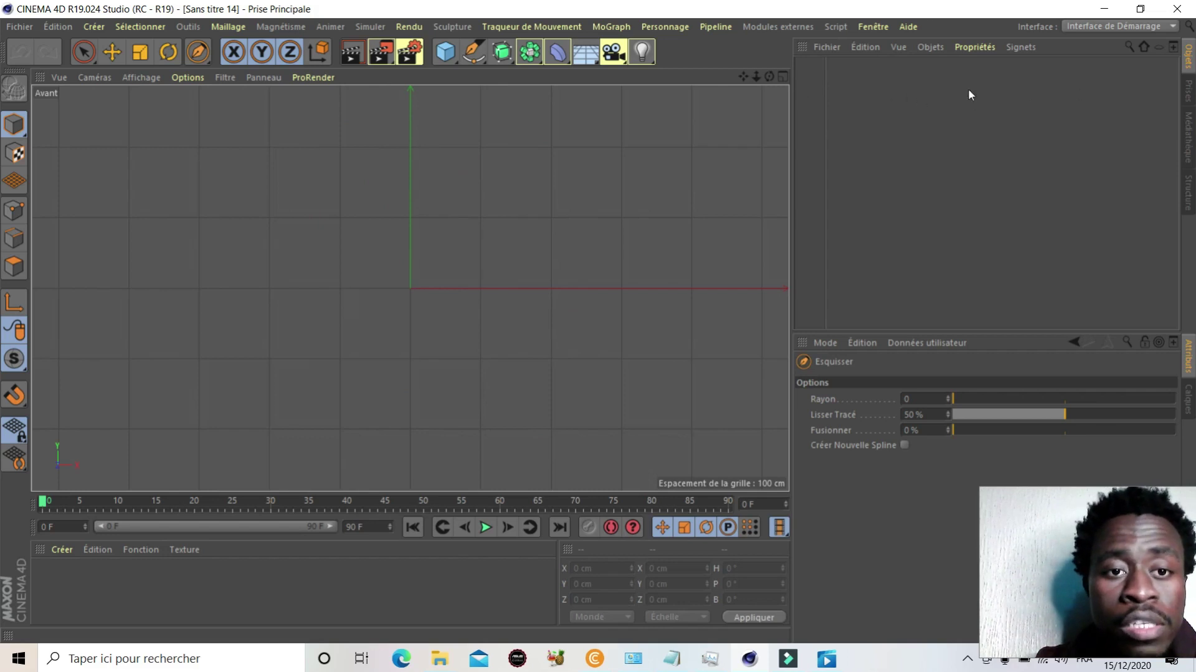
{"action": "left_click", "coordinate": [485, 66]}
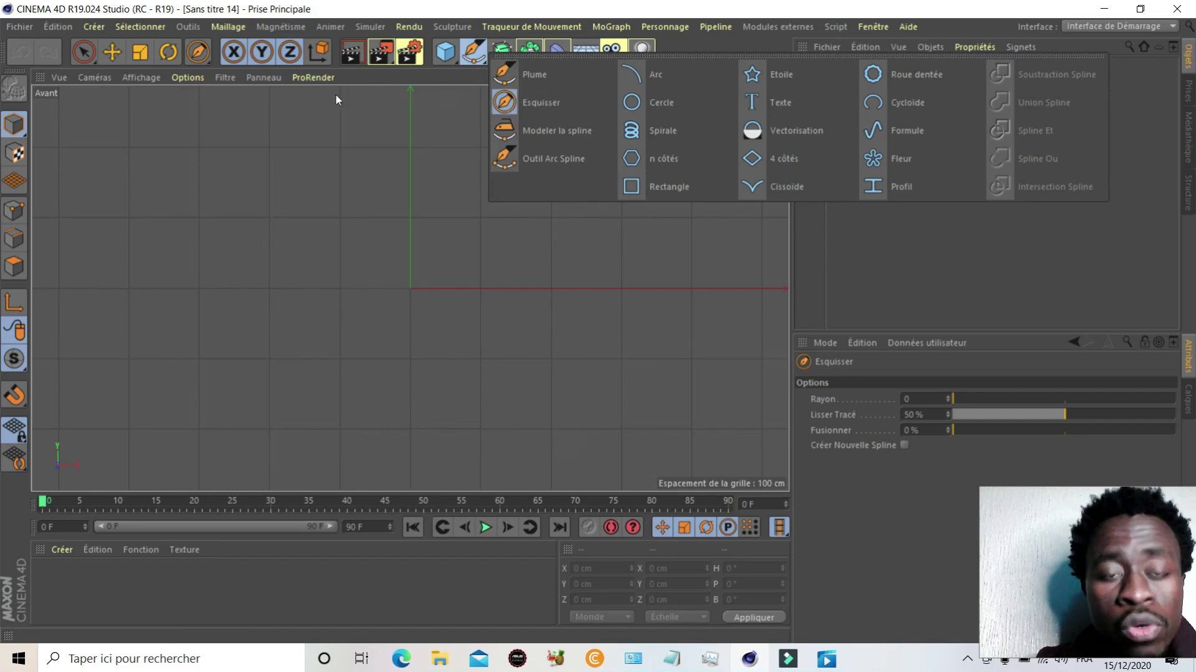
Sketch a wavy freehand vase profile spline in the front view with Esquisser.
{"action": "left_click", "coordinate": [253, 122]}
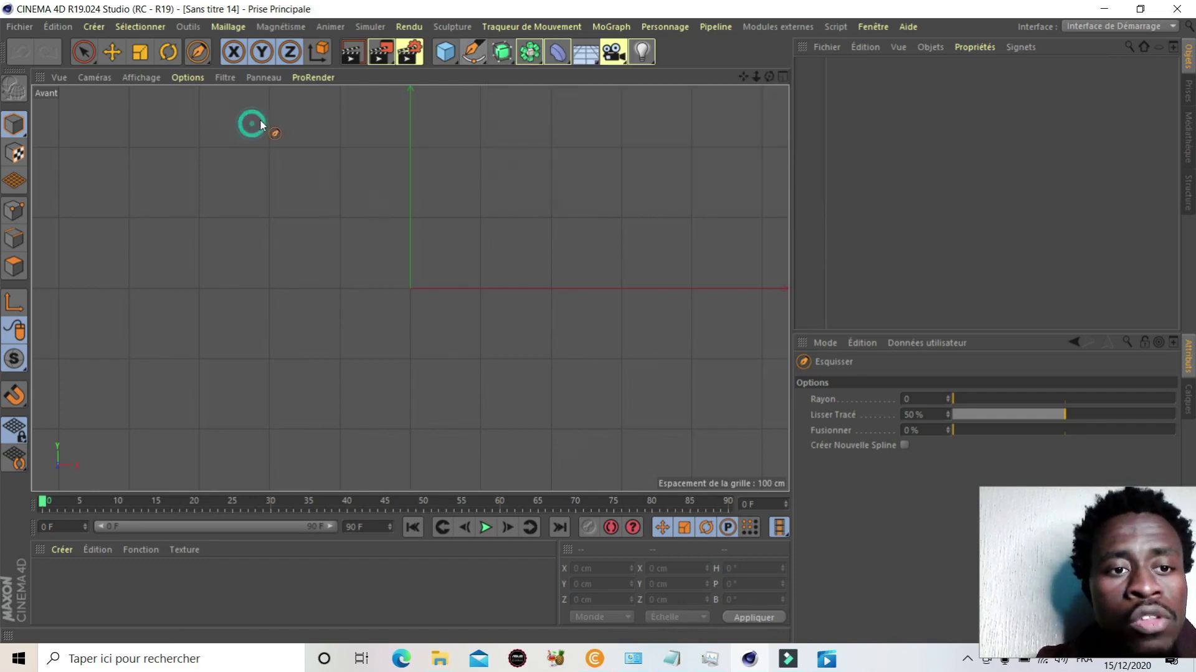
{"action": "left_click_drag", "start_coordinate": [315, 117], "coordinate": [300, 243]}
{"action": "mouse_move", "coordinate": [342, 357]}
{"action": "left_mouse_down"}
{"action": "mouse_move", "coordinate": [473, 405]}
{"action": "mouse_move", "coordinate": [596, 384]}
{"action": "mouse_move", "coordinate": [635, 336]}
{"action": "left_mouse_up"}
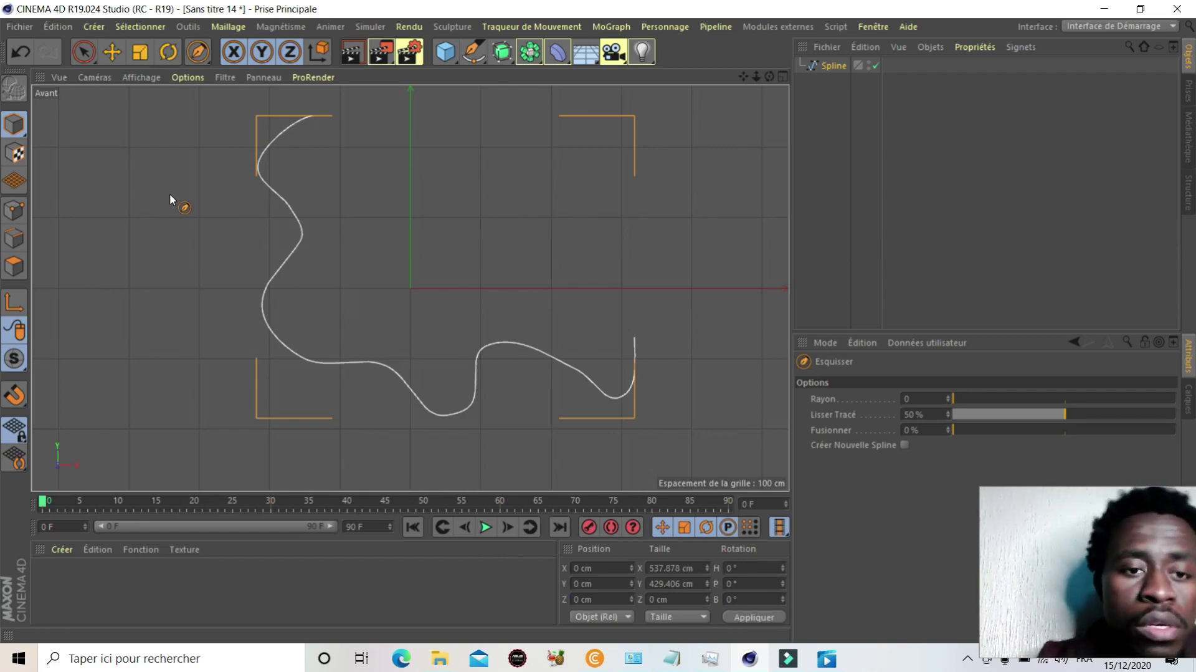
Switch to points mode and maximise the Perspective view to inspect the spline.
{"action": "key", "text": "Return"}
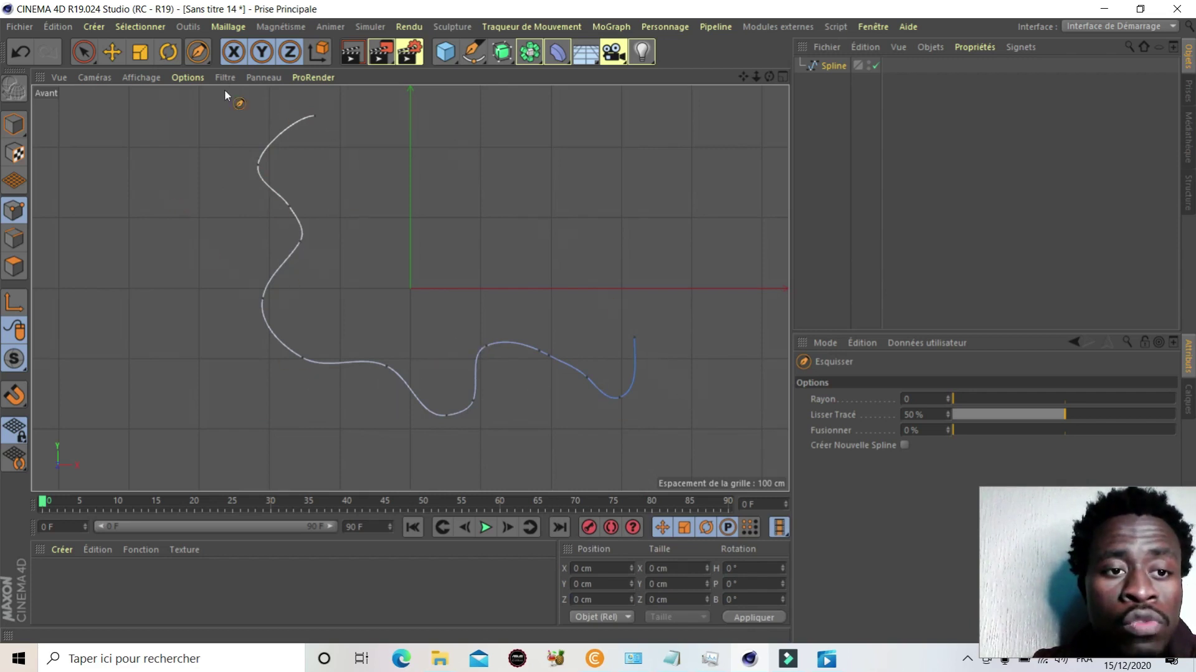
{"action": "middle_click", "coordinate": [189, 175]}
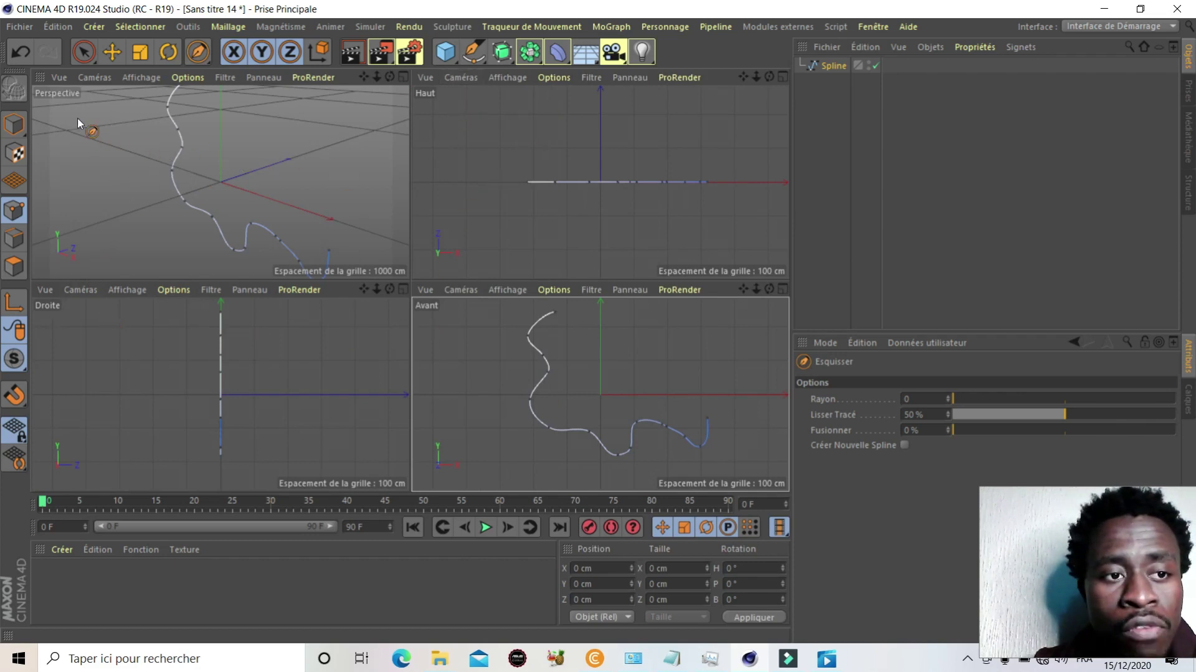
{"action": "middle_click", "coordinate": [119, 154]}
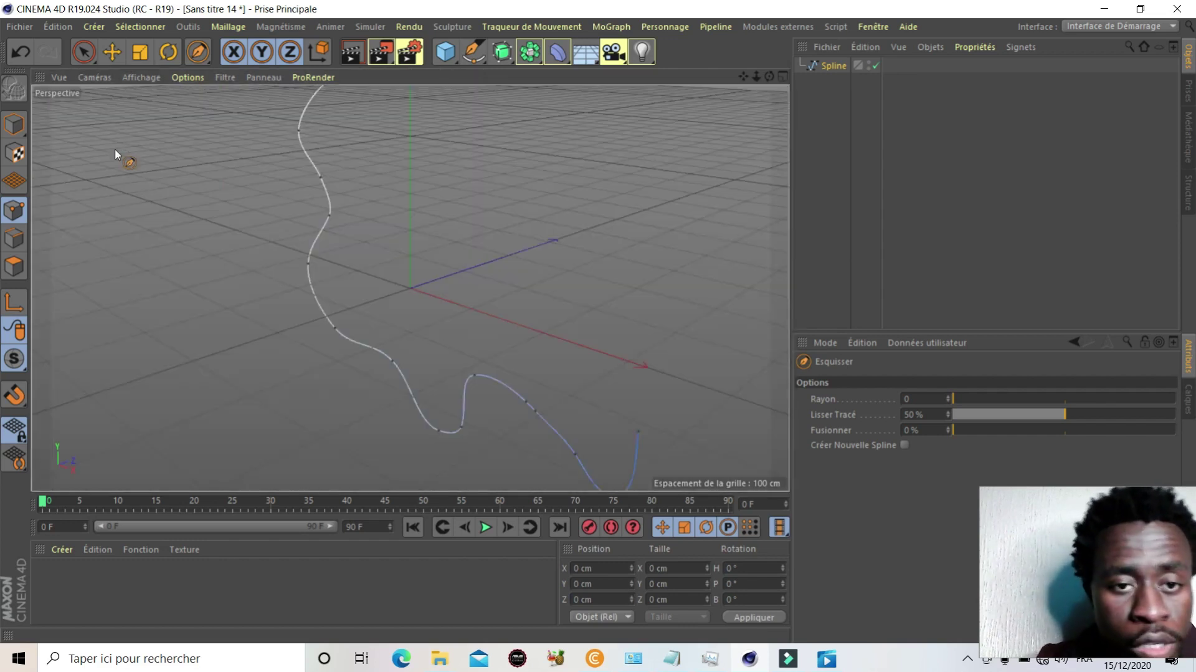
{"action": "scroll", "coordinate": [187, 218], "scroll_direction": "down", "scroll_amount": 3}
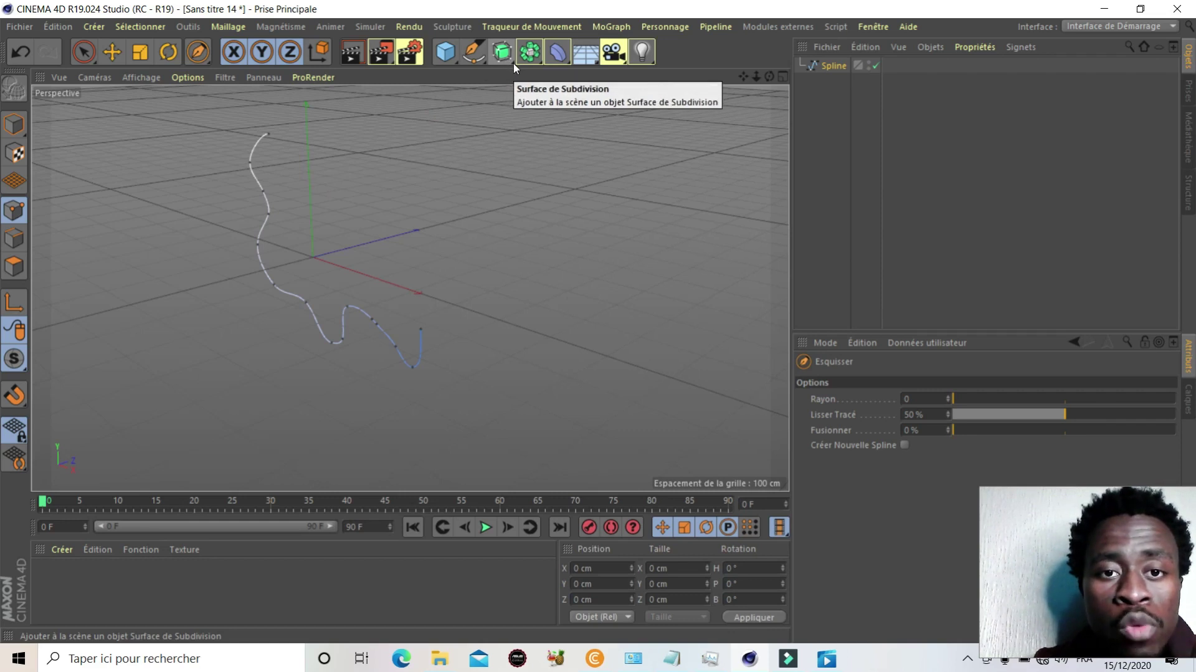
Add a Révolution object (360°, 24 subdivisions) and drag the Spline onto it in the Object Manager.
{"action": "left_click", "coordinate": [511, 63]}
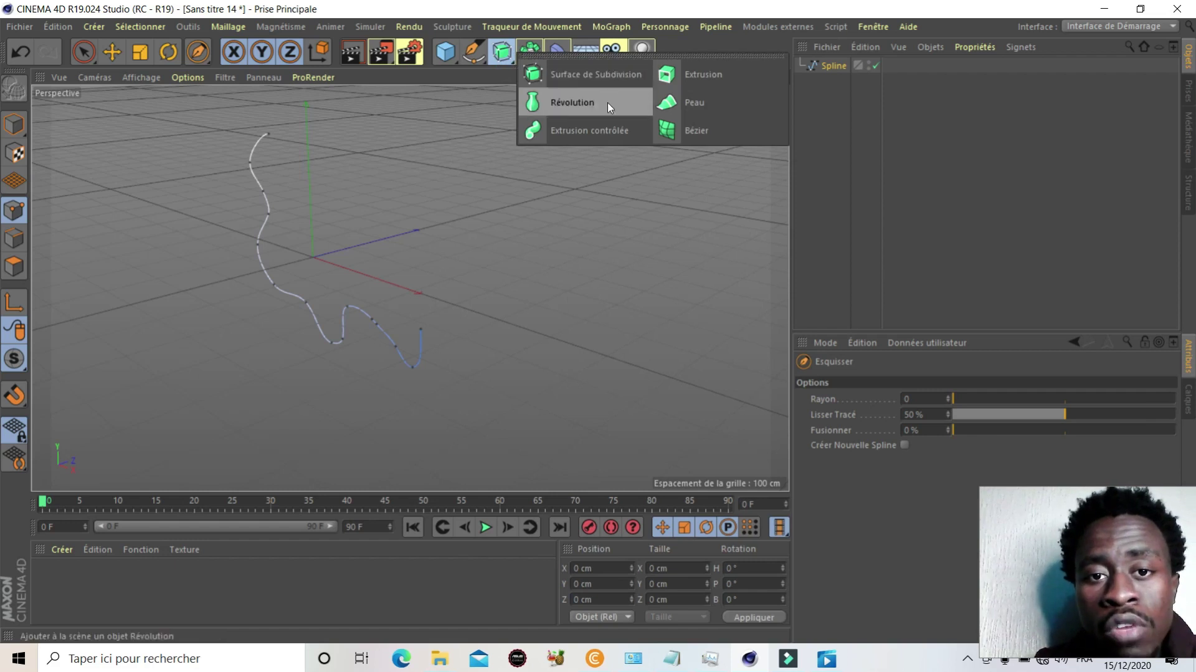
{"action": "left_click", "coordinate": [587, 111]}
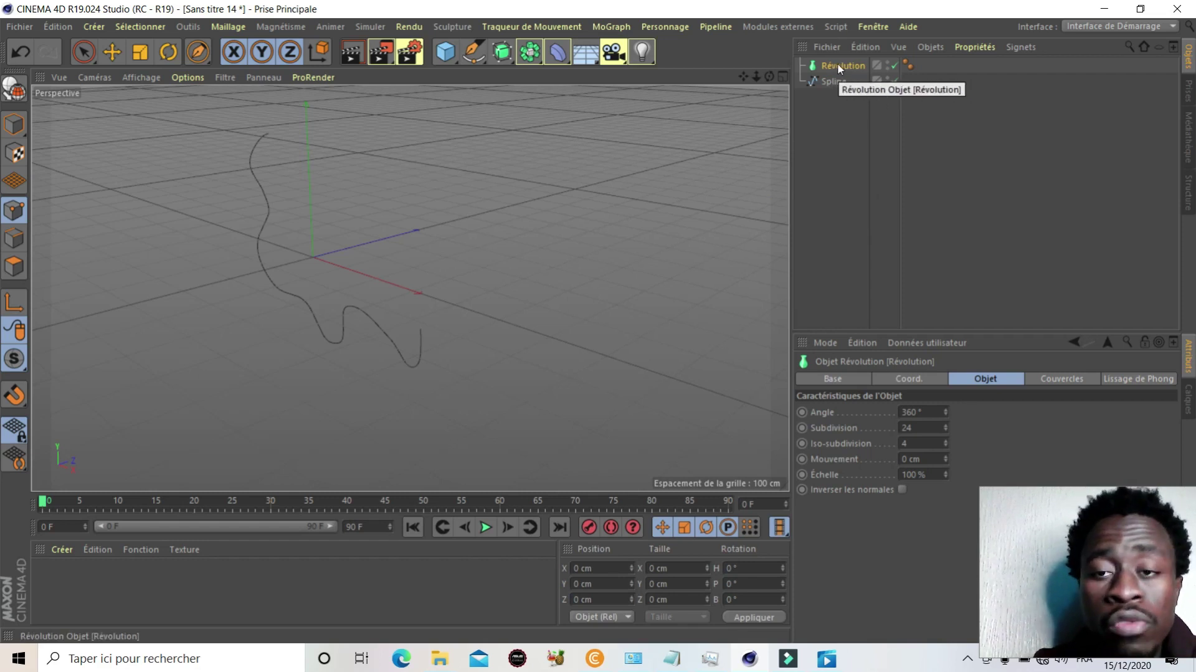
{"action": "left_click_drag", "start_coordinate": [841, 85], "coordinate": [846, 74]}
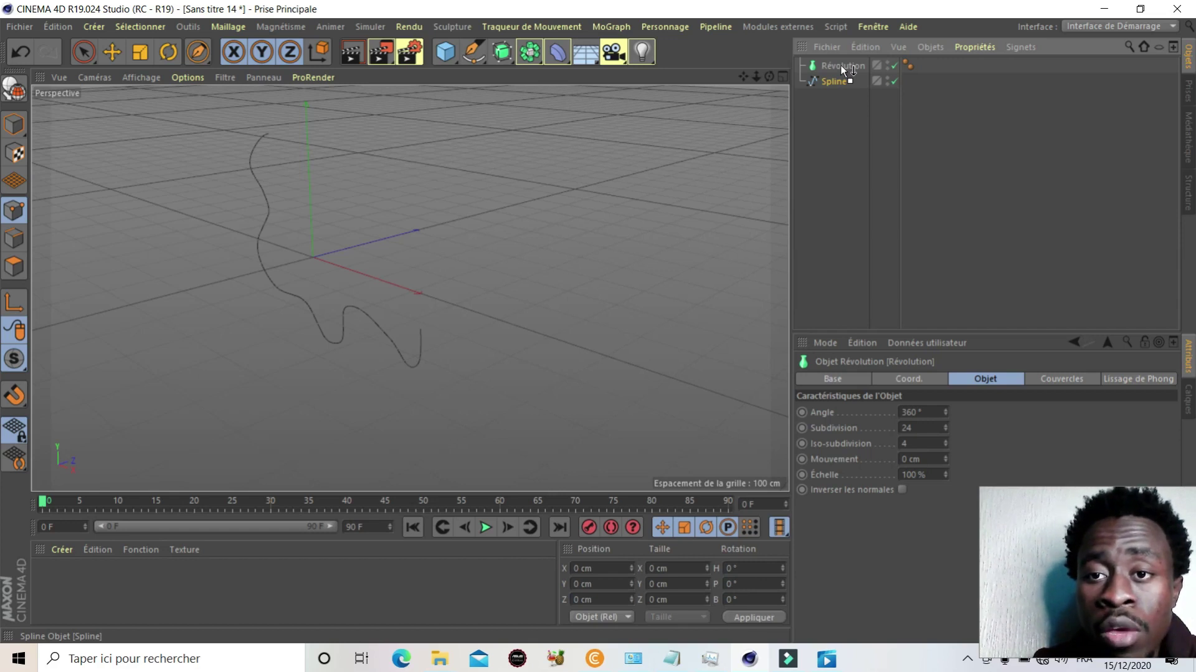
{"action": "left_click_drag", "start_coordinate": [841, 65], "coordinate": [808, 63]}
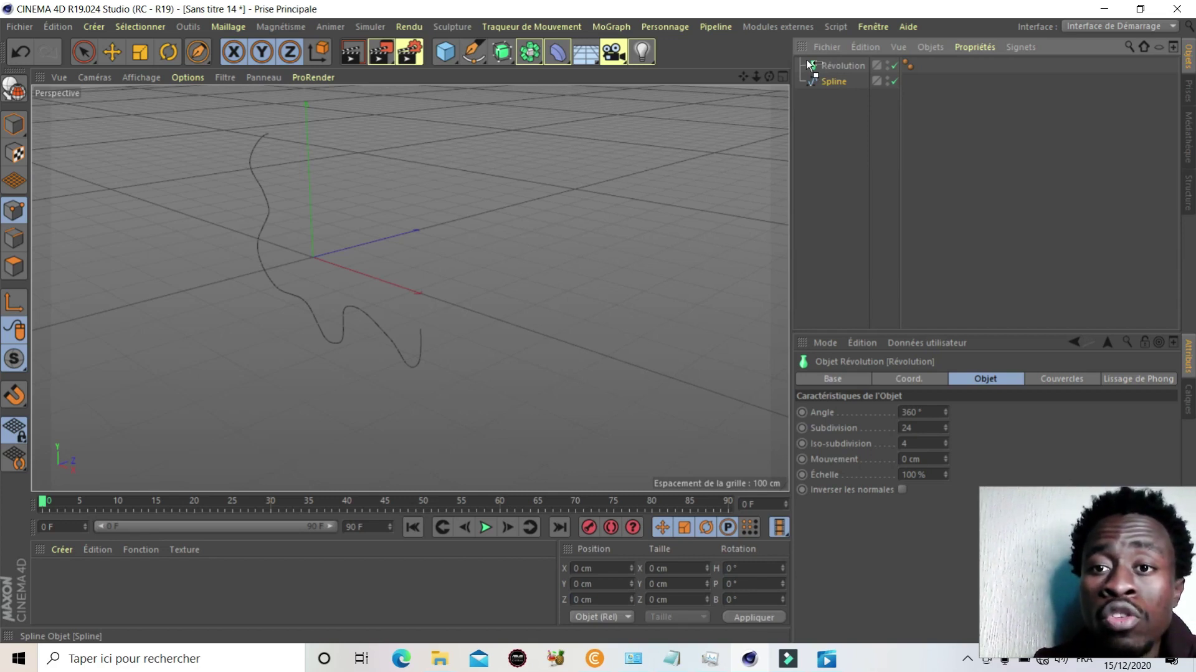
{"action": "mouse_move", "coordinate": [810, 64]}
{"action": "left_mouse_down"}
{"action": "mouse_move", "coordinate": [833, 87]}
{"action": "mouse_move", "coordinate": [842, 69]}
{"action": "mouse_move", "coordinate": [820, 65]}
{"action": "mouse_move", "coordinate": [815, 81]}
{"action": "mouse_move", "coordinate": [836, 81]}
{"action": "left_mouse_up"}
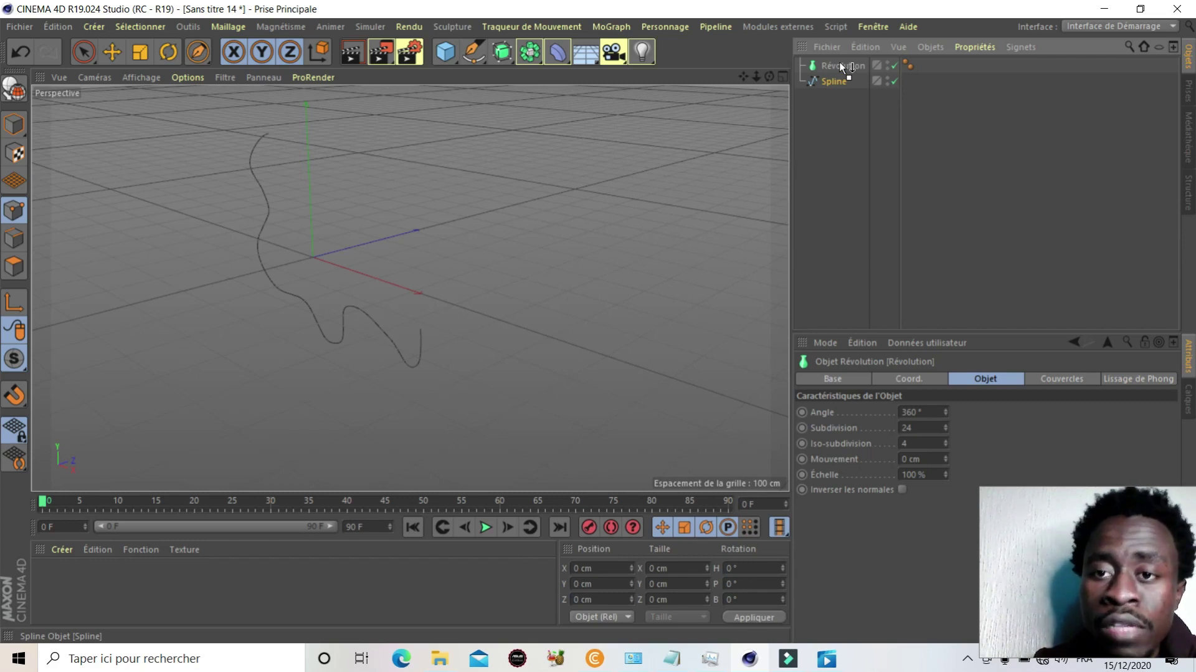
Drop the Spline inside Révolution, zoom in on the lathed vase, and open the Affichage shading menu.
{"action": "left_click_drag", "start_coordinate": [840, 62], "coordinate": [839, 62]}
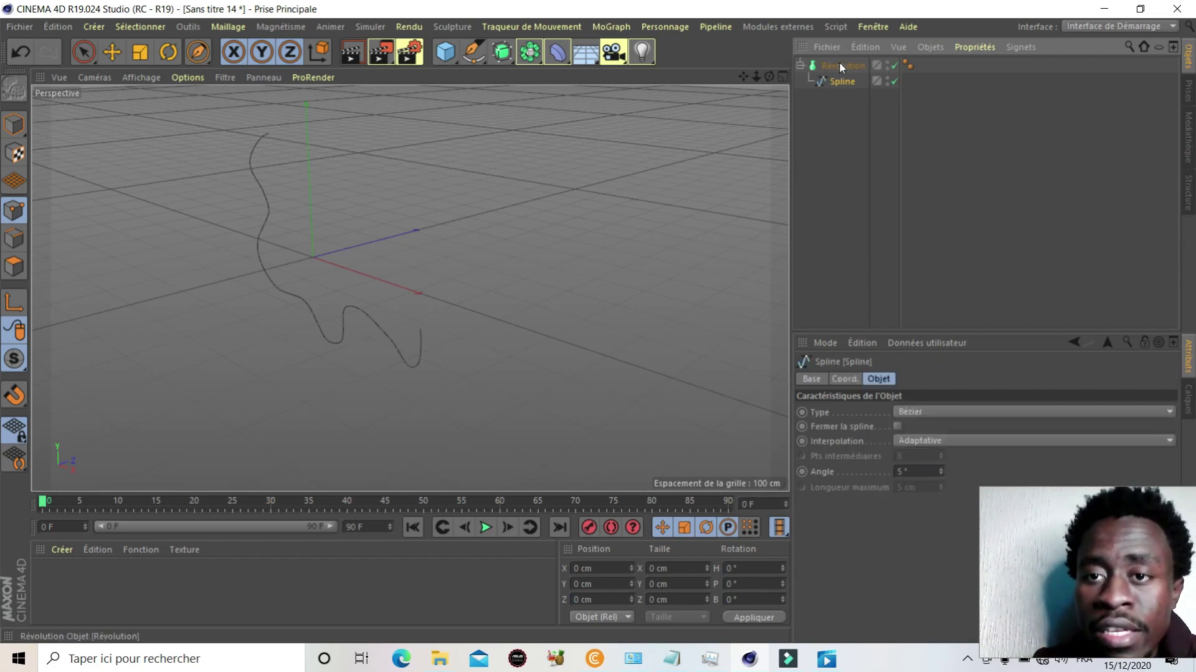
{"action": "scroll", "coordinate": [436, 318], "scroll_direction": "up", "scroll_amount": 2}
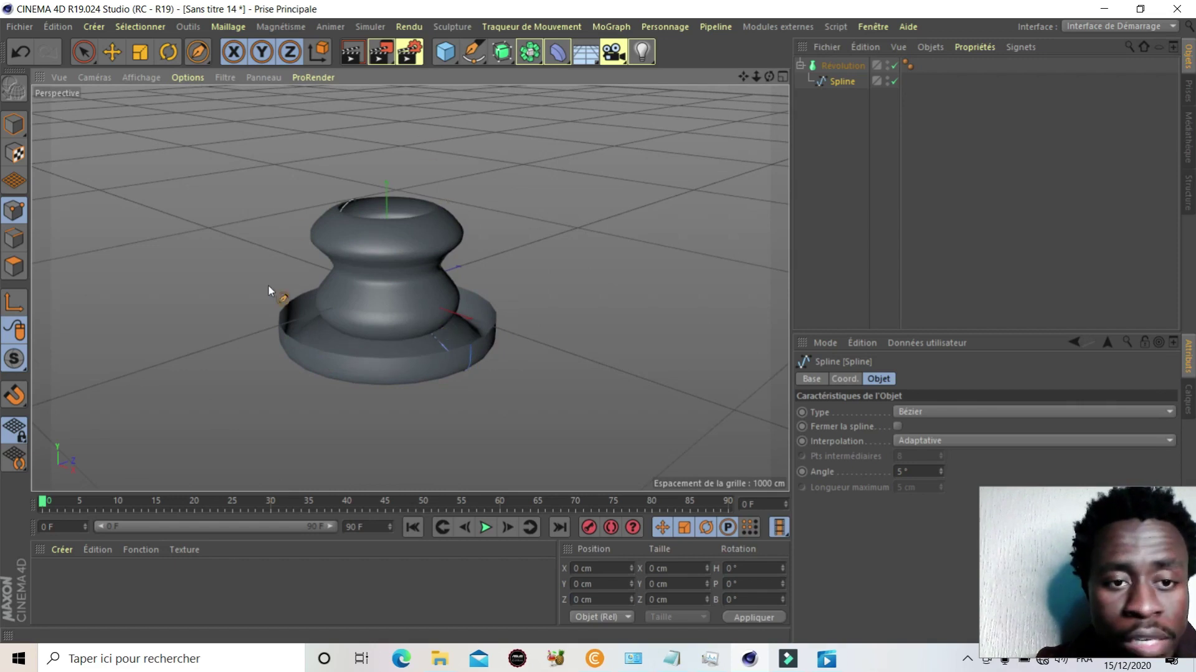
{"action": "left_click", "coordinate": [139, 79]}
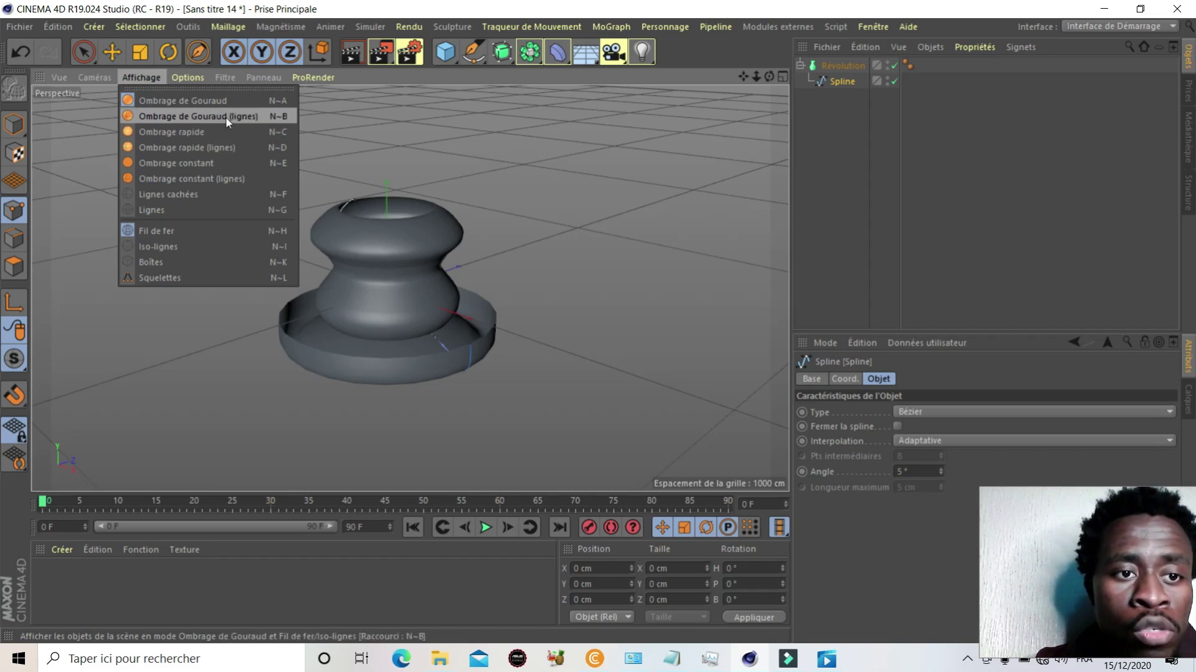
{"action": "left_click", "coordinate": [232, 116]}
{"action": "scroll", "coordinate": [445, 346], "scroll_direction": "up", "scroll_amount": 3}
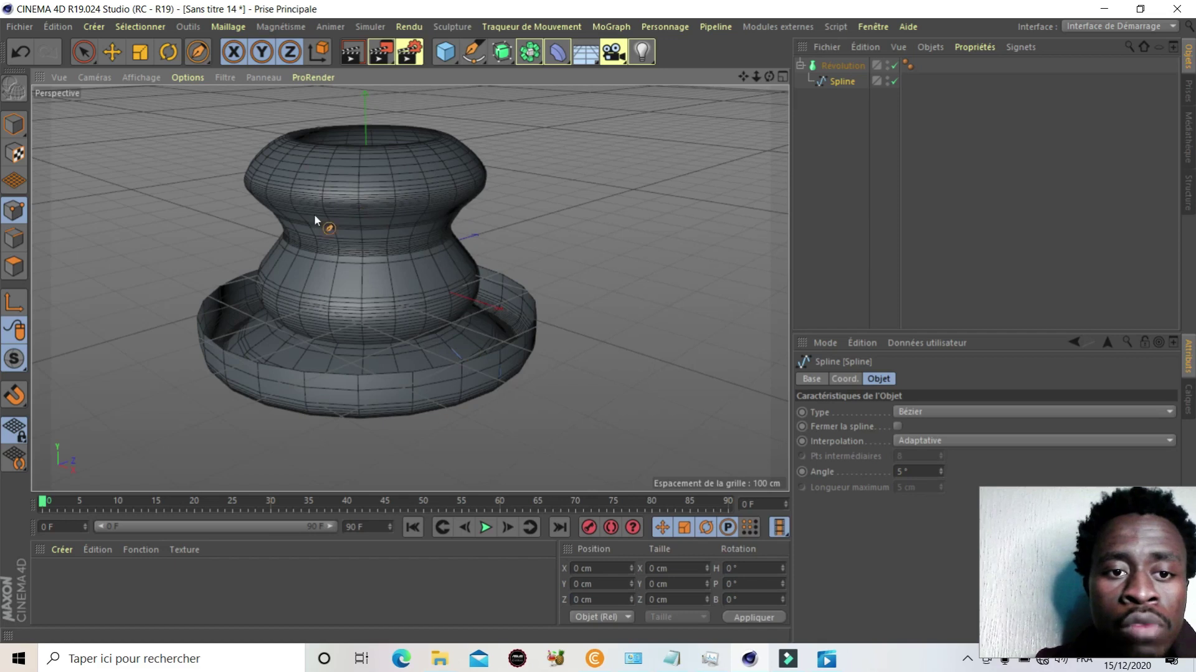
{"action": "scroll", "coordinate": [337, 207], "scroll_direction": "down", "scroll_amount": 3}
{"action": "scroll", "coordinate": [411, 201], "scroll_direction": "up", "scroll_amount": 3}
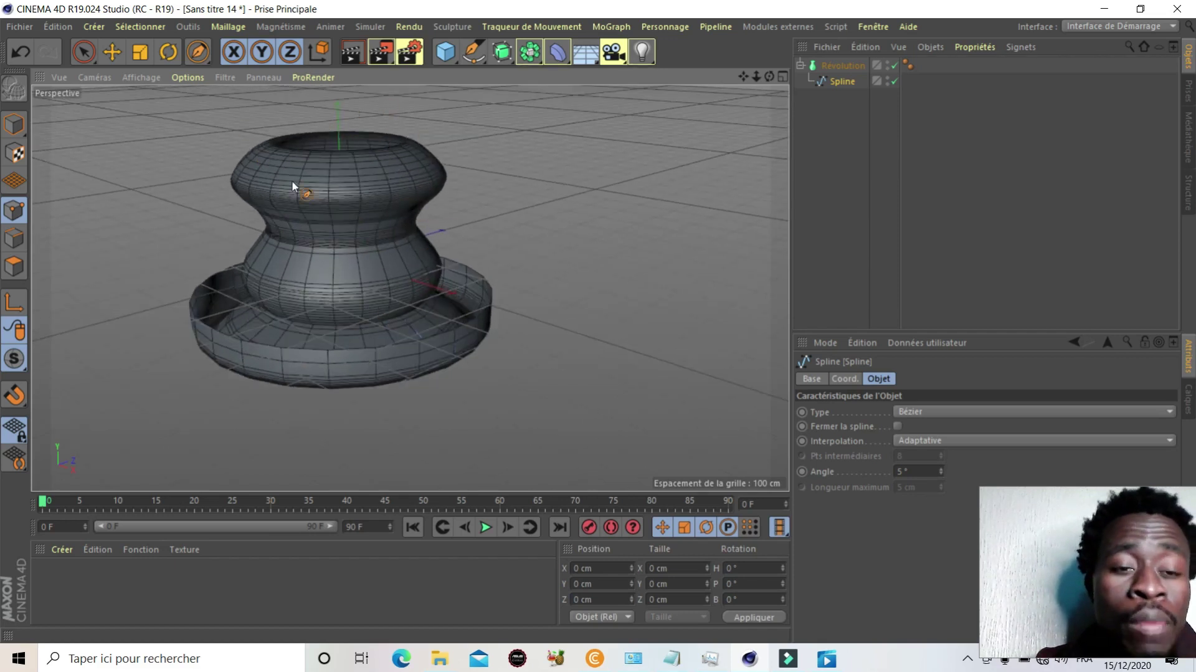
{"action": "scroll", "coordinate": [308, 289], "scroll_direction": "down", "scroll_amount": 3}
{"action": "scroll", "coordinate": [335, 212], "scroll_direction": "up", "scroll_amount": 2}
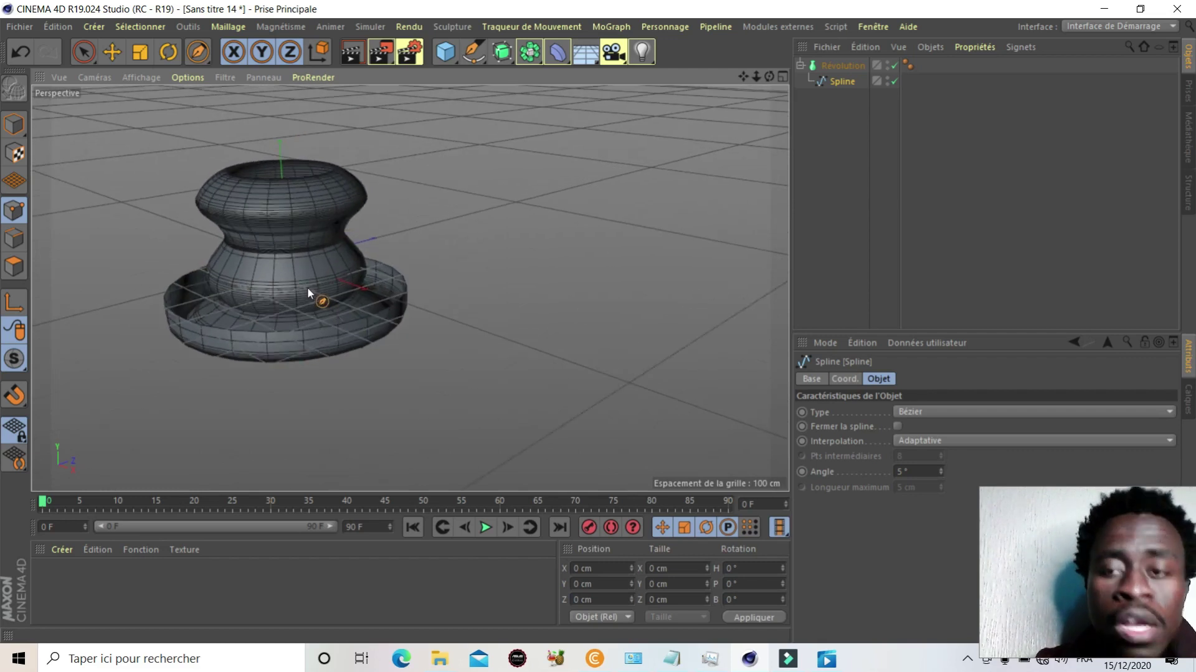
{"action": "scroll", "coordinate": [308, 287], "scroll_direction": "down", "scroll_amount": 2}
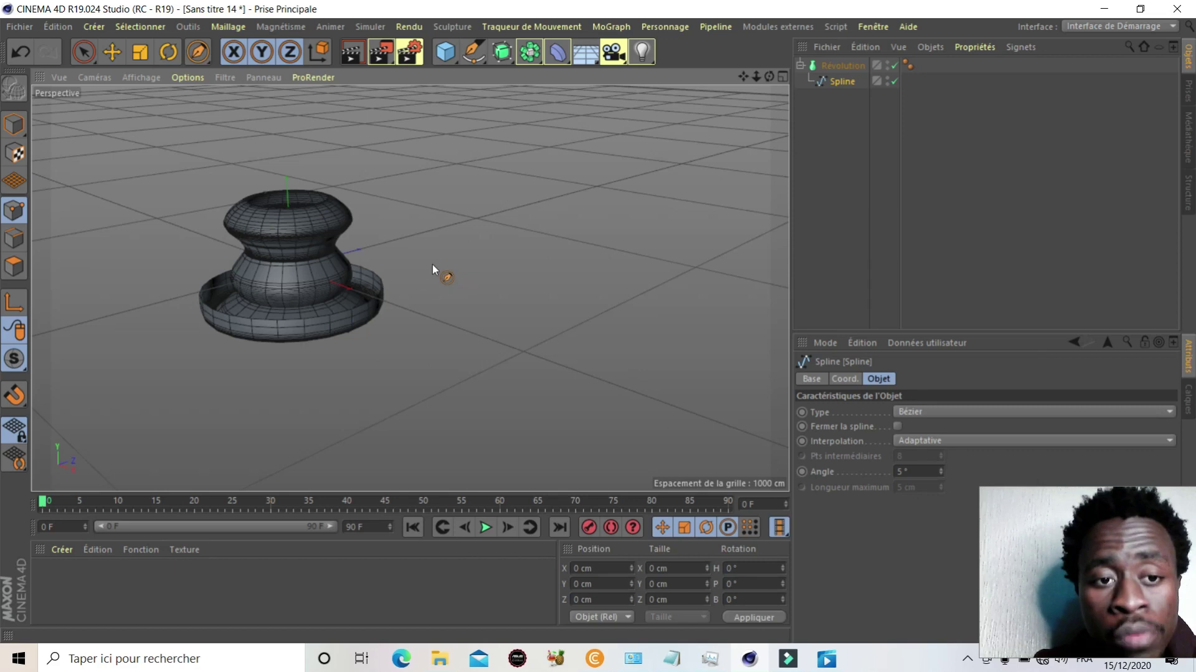
{"action": "scroll", "coordinate": [285, 317], "scroll_direction": "up", "scroll_amount": 1}
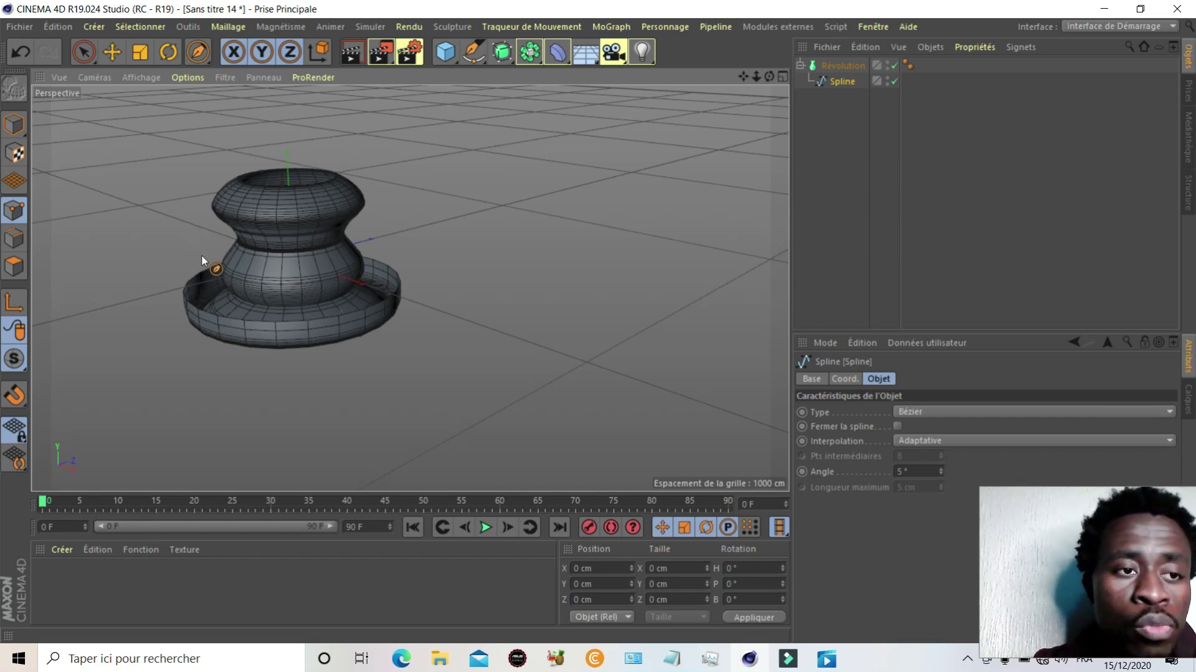
Close the vase project Sans titre 14 without saving, leaving a fresh Sans titre 15.
{"action": "left_click", "coordinate": [28, 26]}
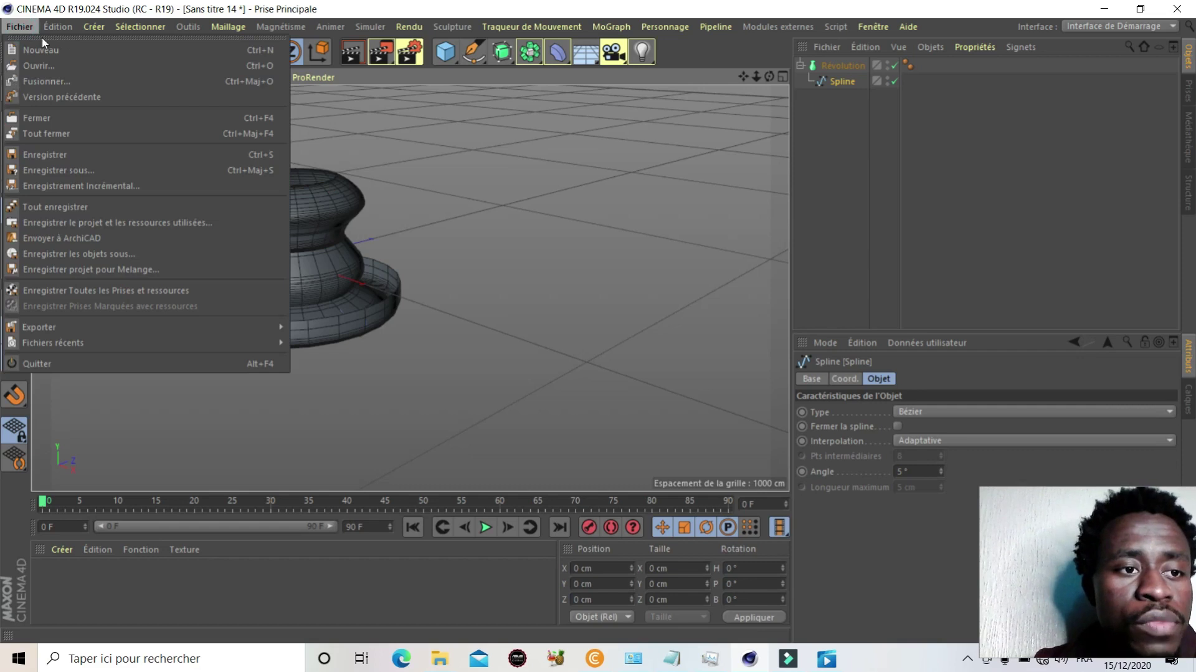
{"action": "left_click", "coordinate": [90, 131]}
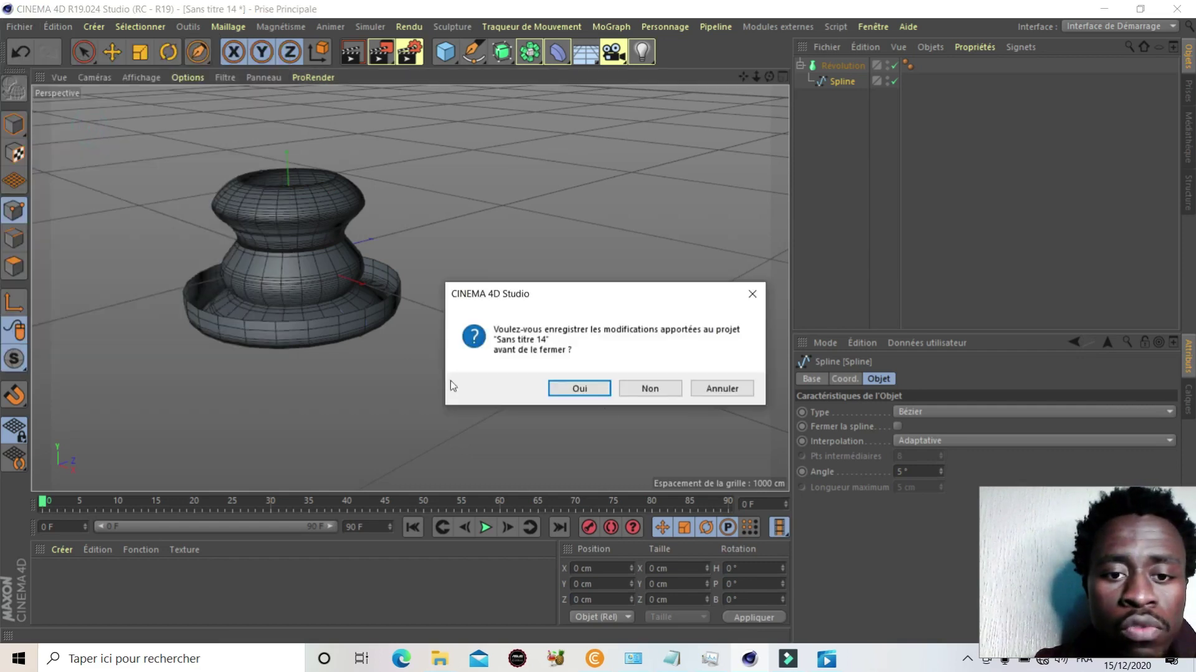
{"action": "left_click", "coordinate": [650, 387]}
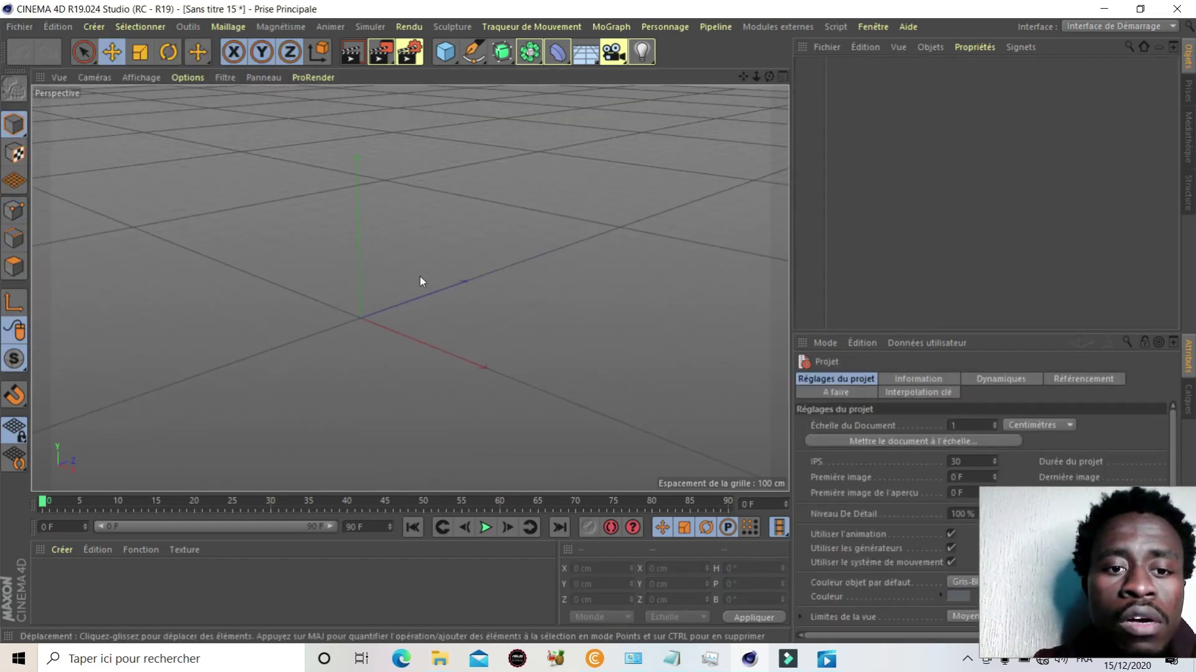
Switch the new scene's viewport to the flat Avant (front) view.
{"action": "scroll", "coordinate": [413, 284], "scroll_direction": "up", "scroll_amount": 1}
{"action": "scroll", "coordinate": [416, 292], "scroll_direction": "up", "scroll_amount": 1}
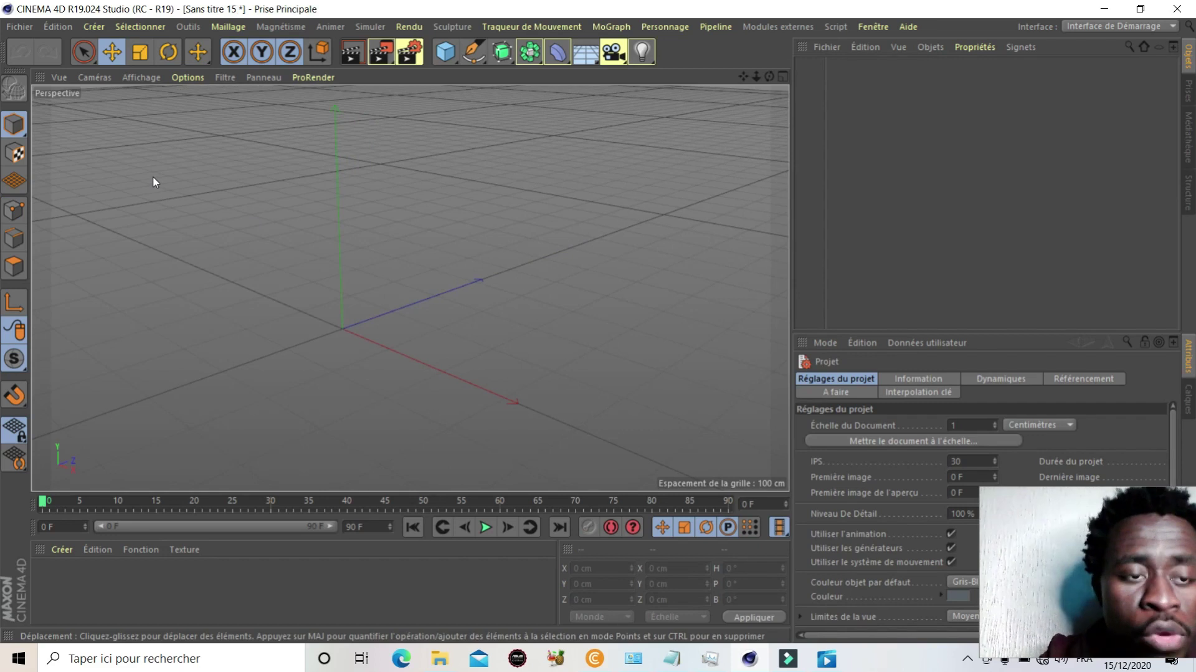
{"action": "key", "text": "F4"}
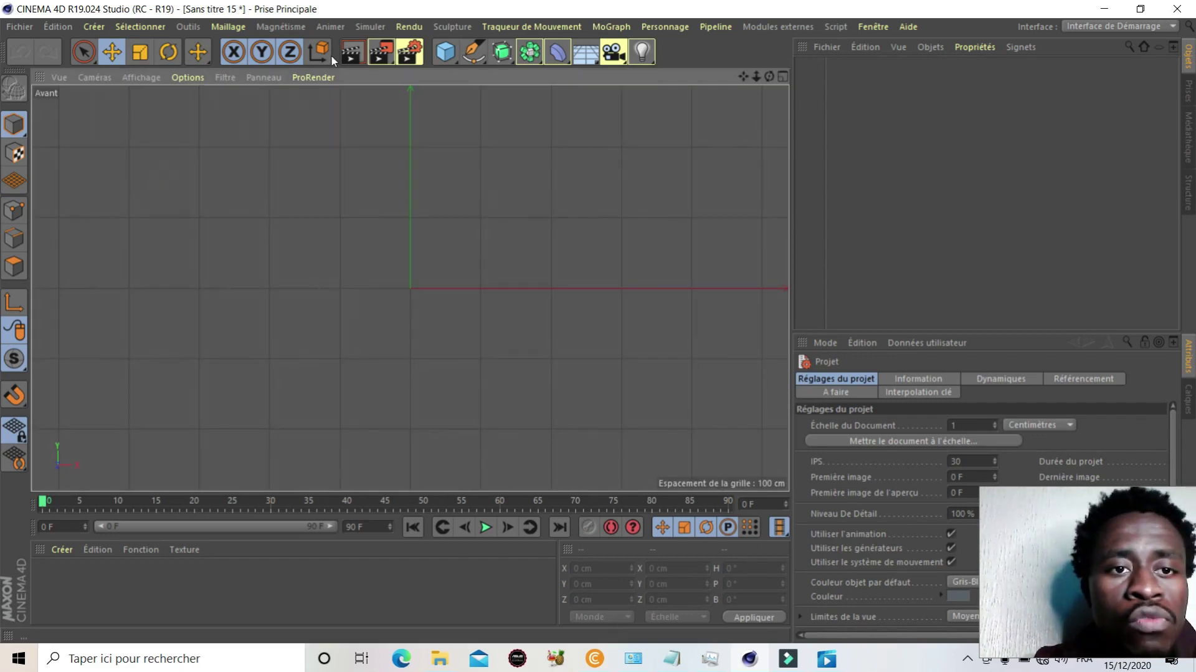
Sketch a wavy S-shaped freehand spline in the Avant view with Esquisser.
{"action": "left_click", "coordinate": [474, 53]}
{"action": "left_click", "coordinate": [540, 102]}
{"action": "left_click_drag", "start_coordinate": [356, 118], "coordinate": [352, 214]}
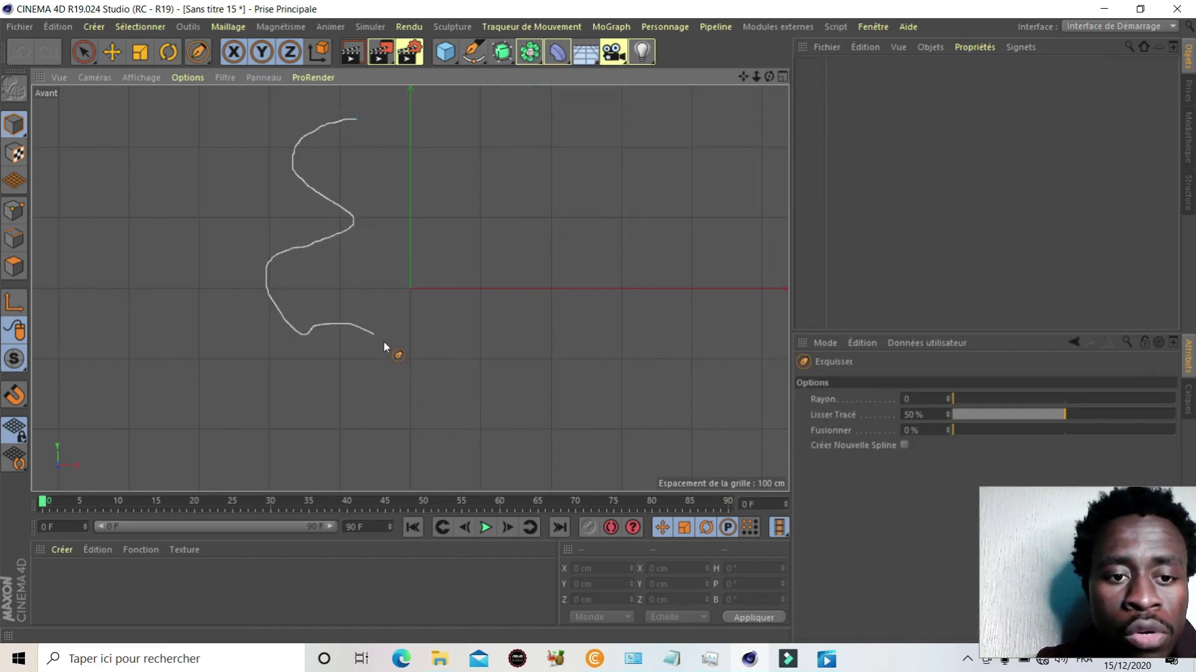
{"action": "left_click_drag", "start_coordinate": [266, 289], "coordinate": [492, 306]}
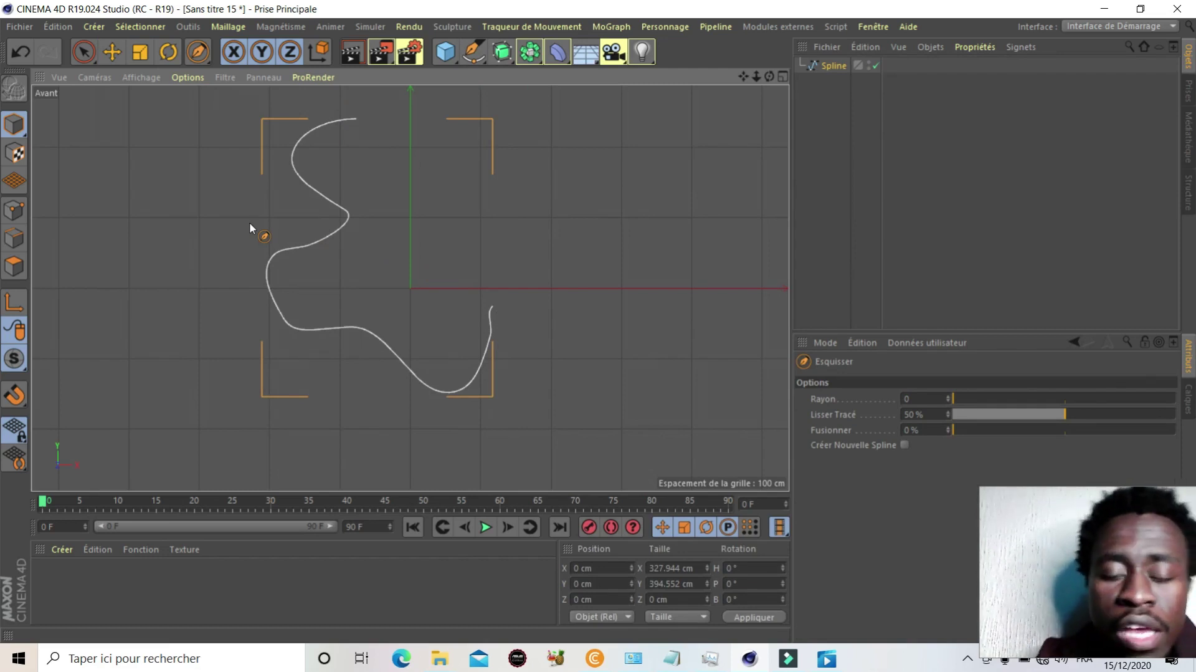
Switch to points mode and maximise the Perspective view to look at the new spline.
{"action": "key", "text": "Return"}
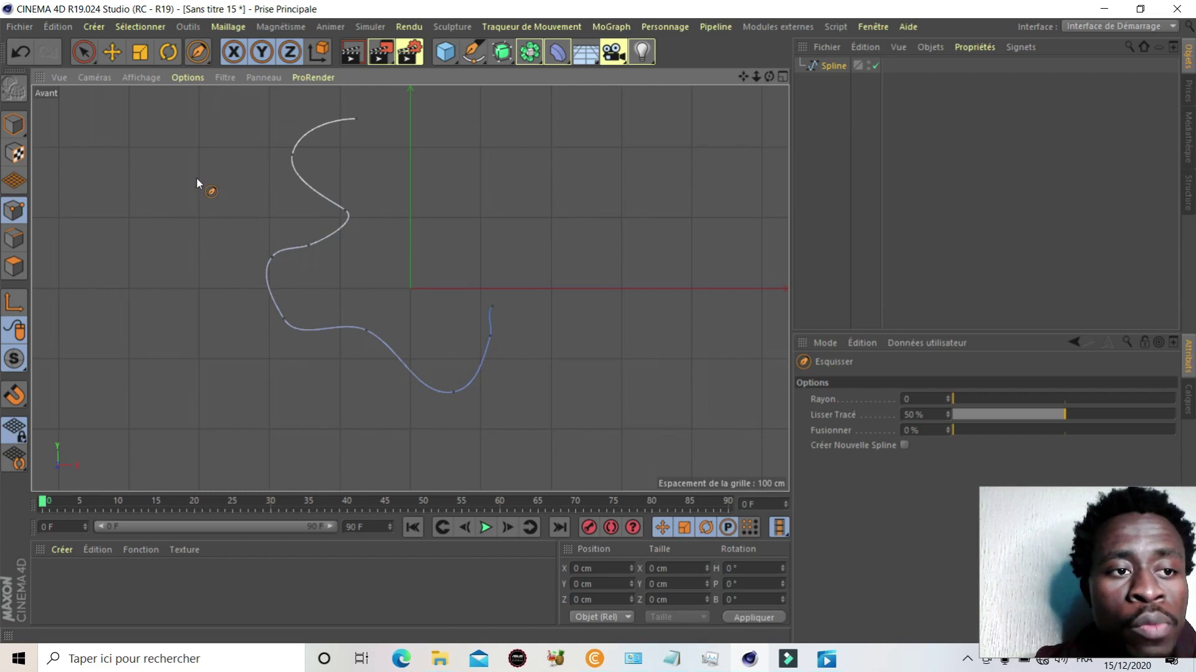
{"action": "middle_click", "coordinate": [197, 179]}
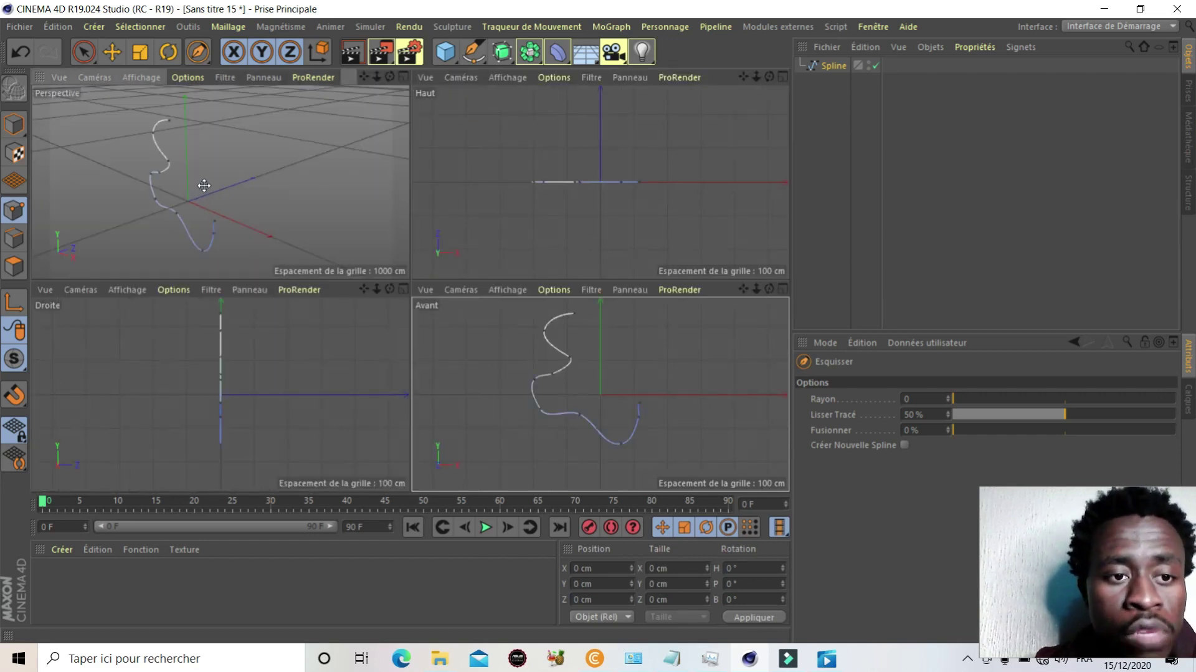
{"action": "middle_click", "coordinate": [204, 184]}
{"action": "scroll", "coordinate": [264, 205], "scroll_direction": "up", "scroll_amount": 2}
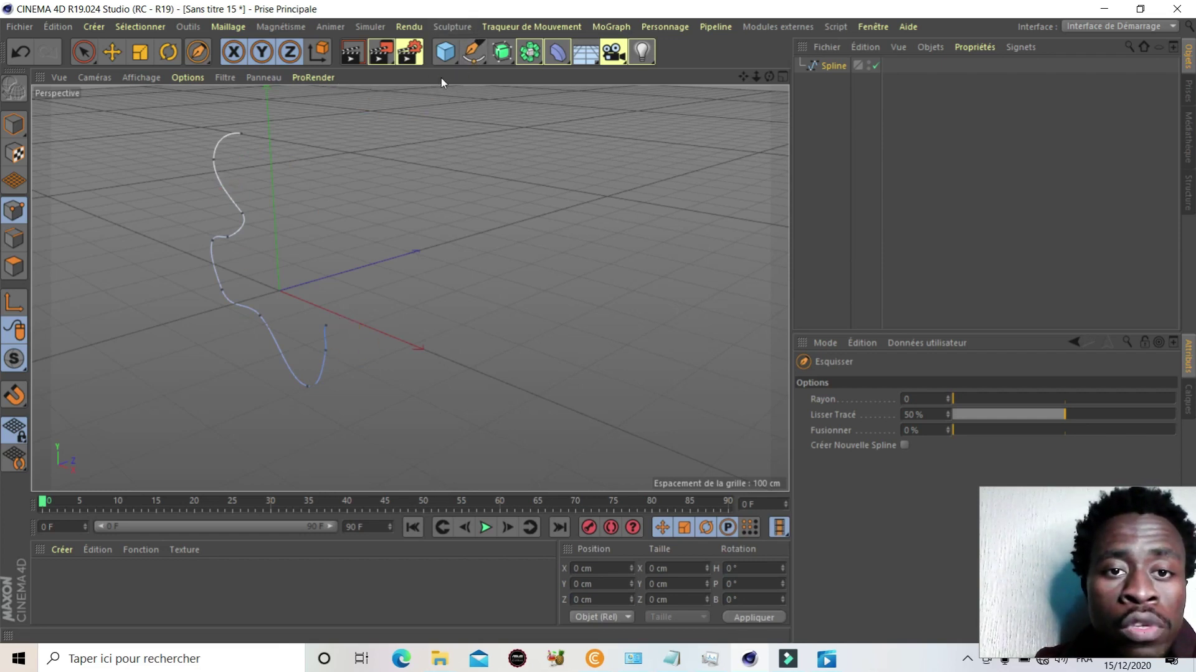
Add a Peau loft object (U 30, V 10) and start dragging the Spline into it.
{"action": "left_click", "coordinate": [515, 66]}
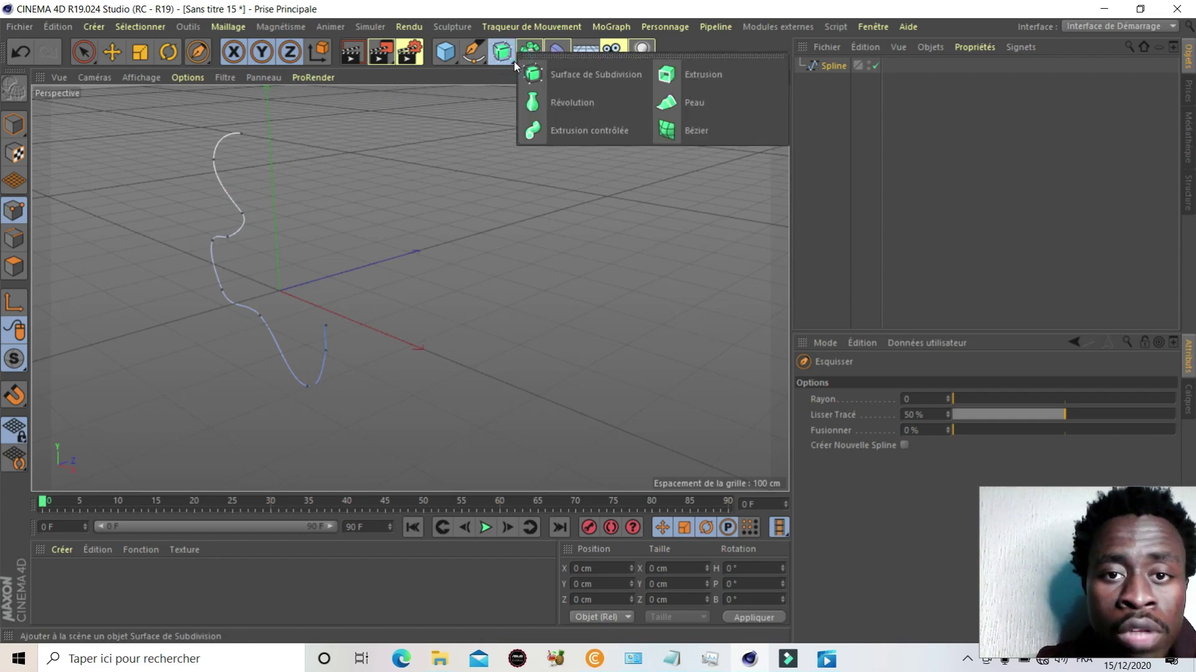
{"action": "left_click", "coordinate": [689, 116]}
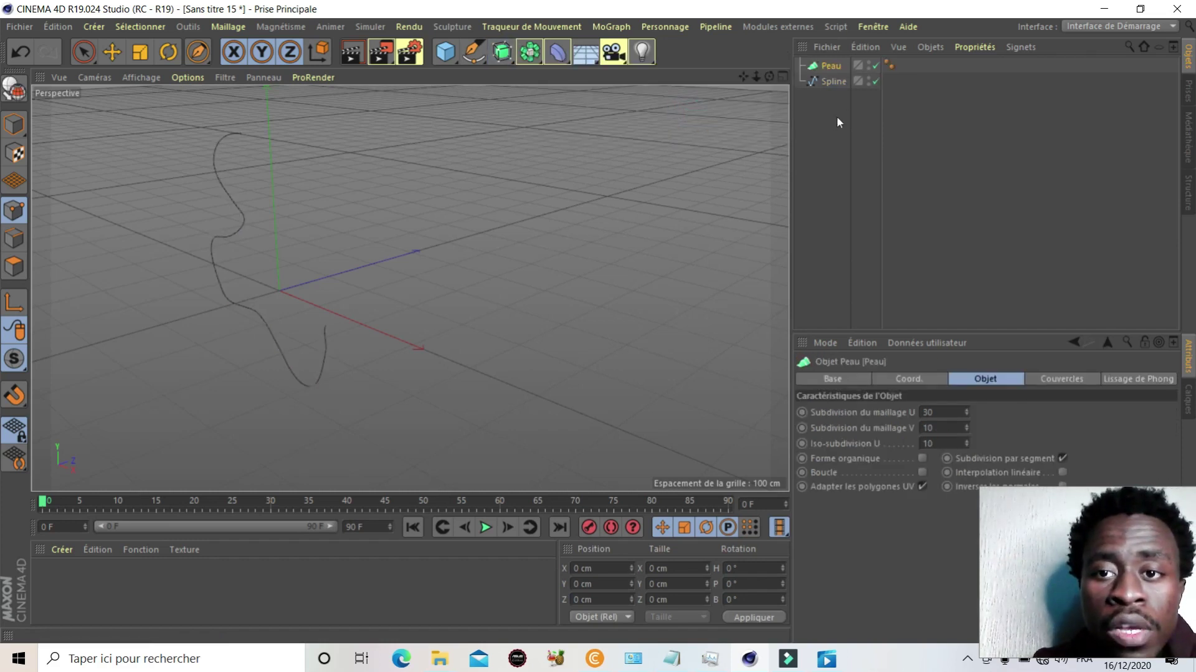
{"action": "left_click_drag", "start_coordinate": [838, 81], "coordinate": [836, 75]}
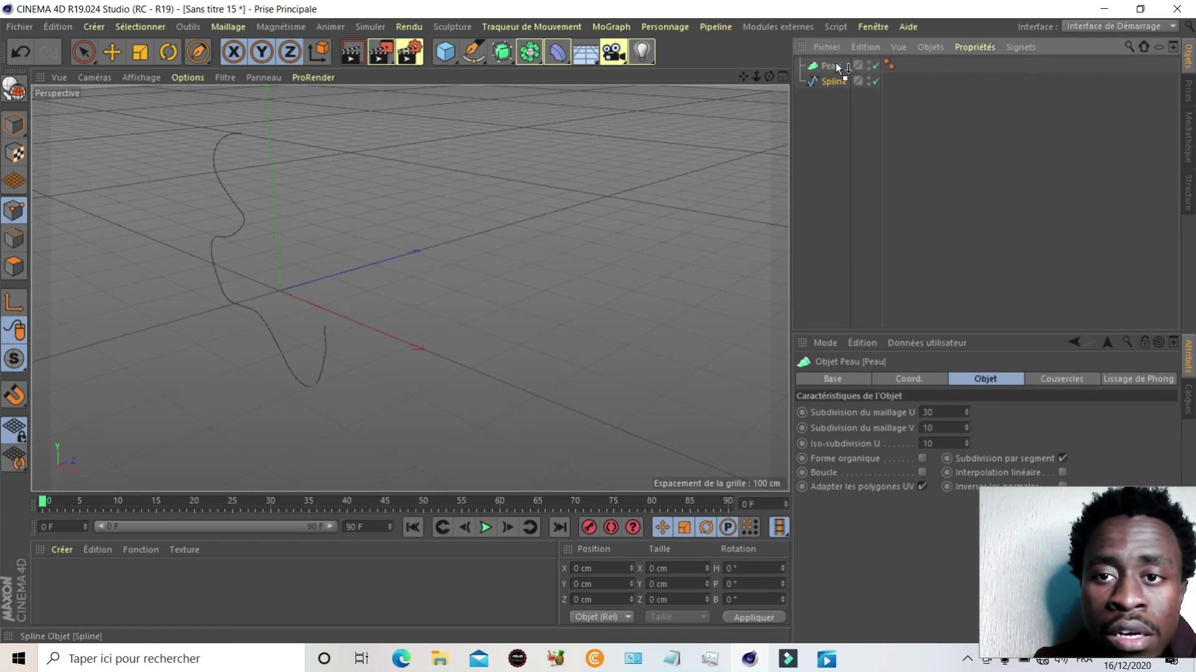
{"action": "left_click_drag", "start_coordinate": [836, 62], "coordinate": [836, 62]}
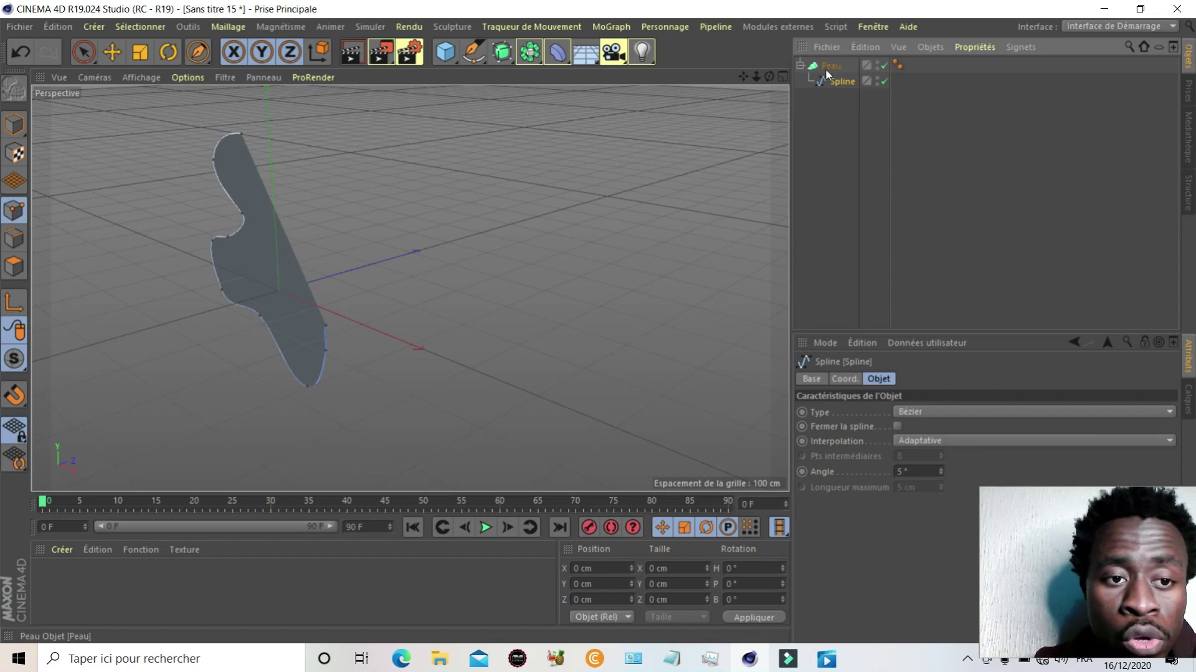
{"action": "left_click_drag", "start_coordinate": [215, 240], "coordinate": [241, 115], "text": "alt"}
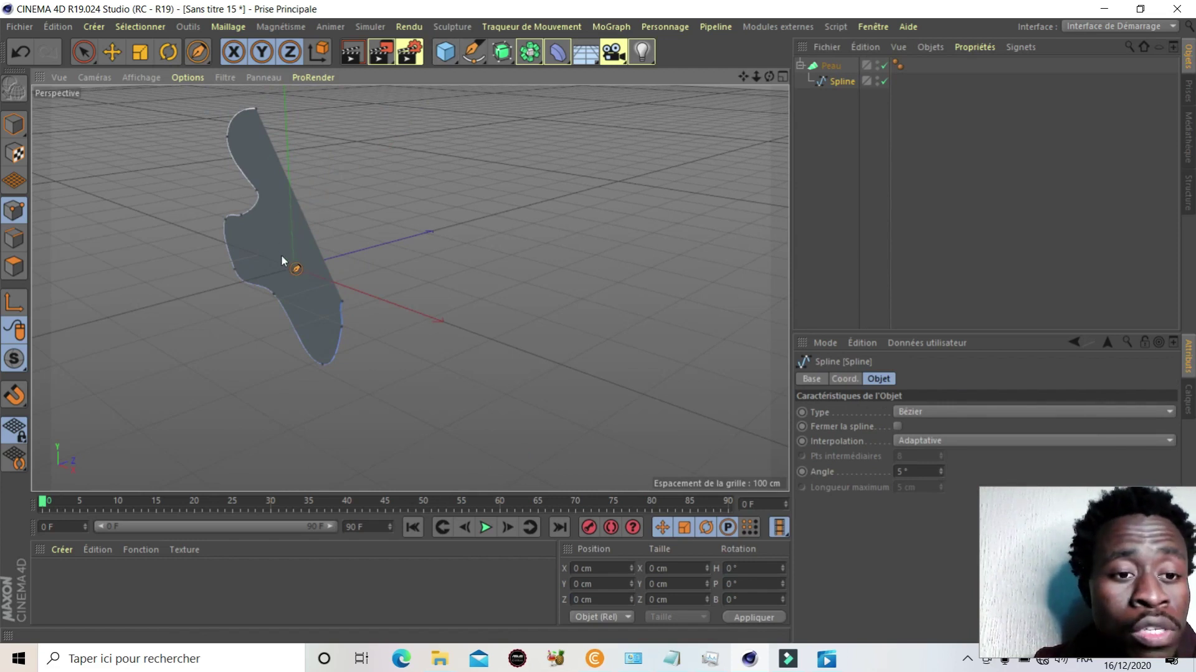
{"action": "mouse_move", "coordinate": [281, 256]}
{"action": "left_mouse_down", "text": "alt"}
{"action": "mouse_move", "coordinate": [285, 301]}
{"action": "mouse_move", "coordinate": [310, 317]}
{"action": "left_mouse_up", "text": "alt"}
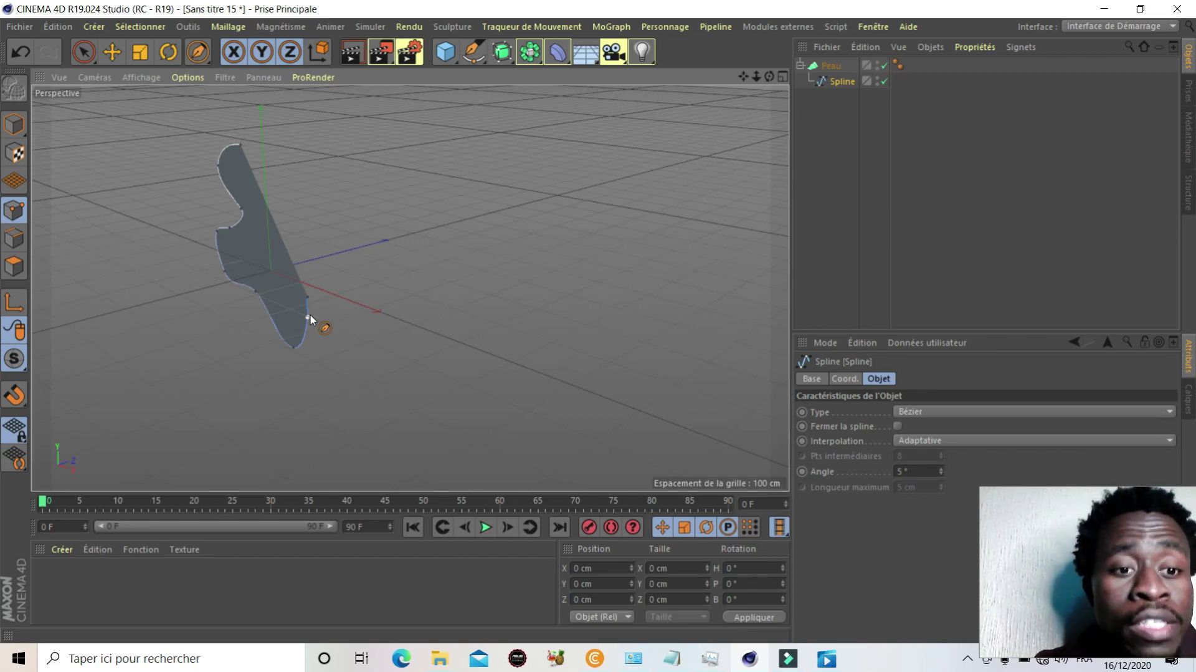
{"action": "scroll", "coordinate": [267, 295], "scroll_direction": "up", "scroll_amount": 2}
{"action": "scroll", "coordinate": [275, 312], "scroll_direction": "up", "scroll_amount": 1}
{"action": "scroll", "coordinate": [335, 390], "scroll_direction": "down", "scroll_amount": 2}
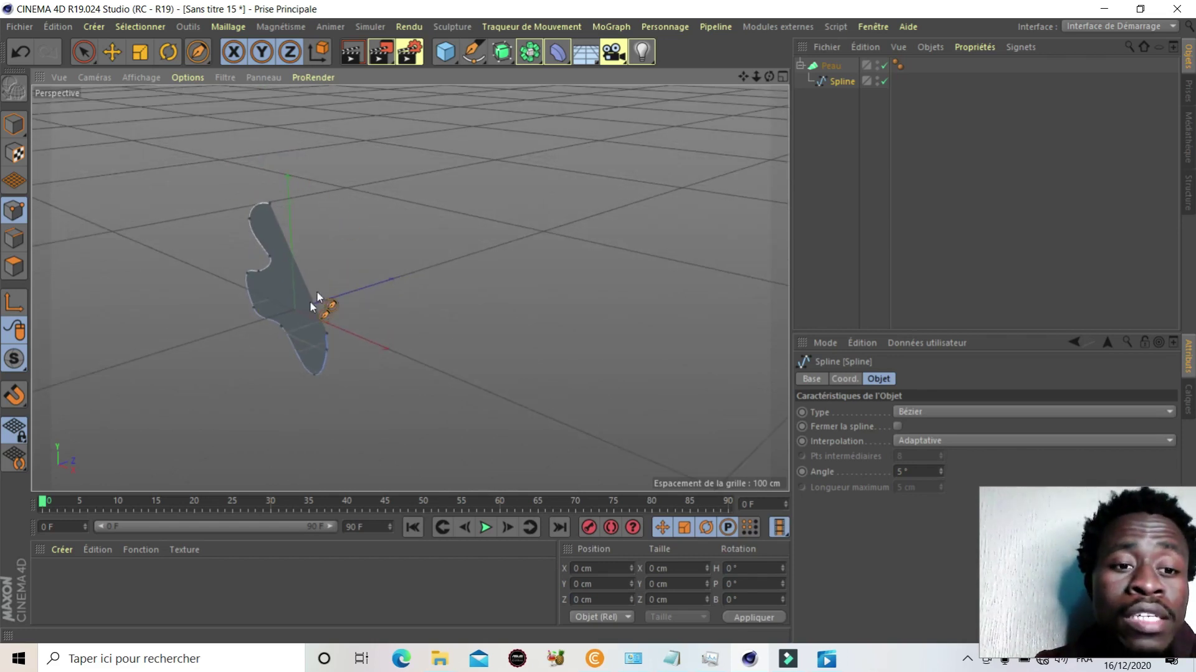
{"action": "scroll", "coordinate": [311, 302], "scroll_direction": "up", "scroll_amount": 2}
{"action": "scroll", "coordinate": [308, 309], "scroll_direction": "up", "scroll_amount": 1}
{"action": "scroll", "coordinate": [305, 323], "scroll_direction": "up", "scroll_amount": 1}
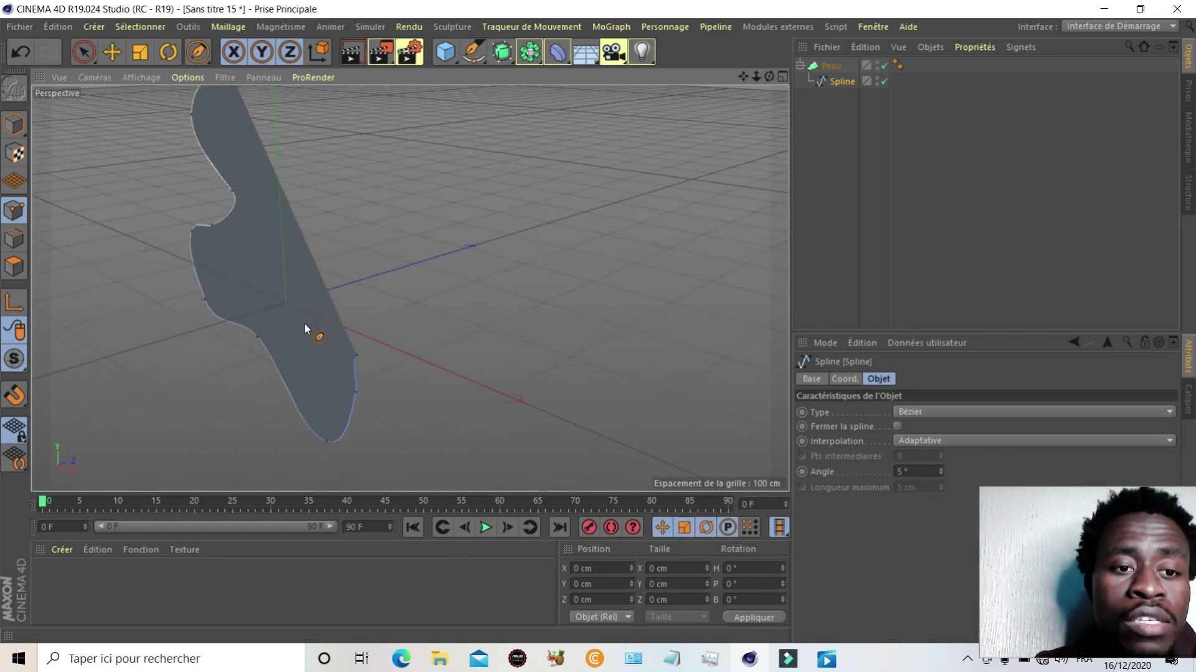
{"action": "scroll", "coordinate": [304, 322], "scroll_direction": "down", "scroll_amount": 3}
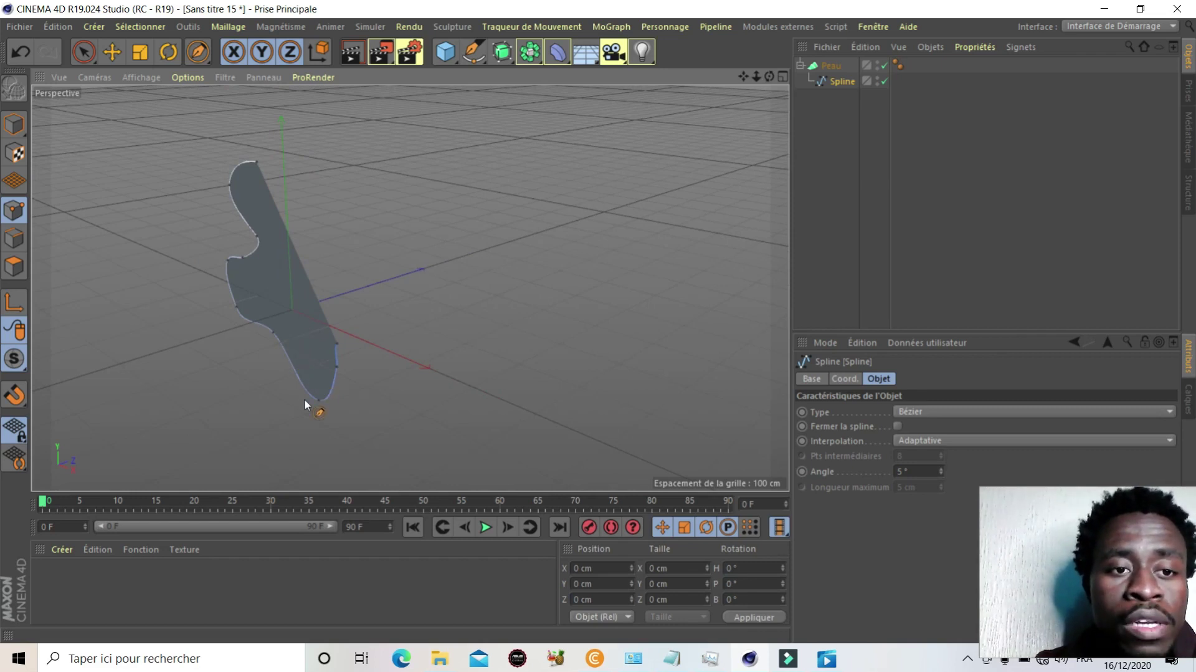
{"action": "scroll", "coordinate": [305, 399], "scroll_direction": "up", "scroll_amount": 2}
{"action": "scroll", "coordinate": [302, 404], "scroll_direction": "down", "scroll_amount": 1}
{"action": "scroll", "coordinate": [293, 411], "scroll_direction": "down", "scroll_amount": 1}
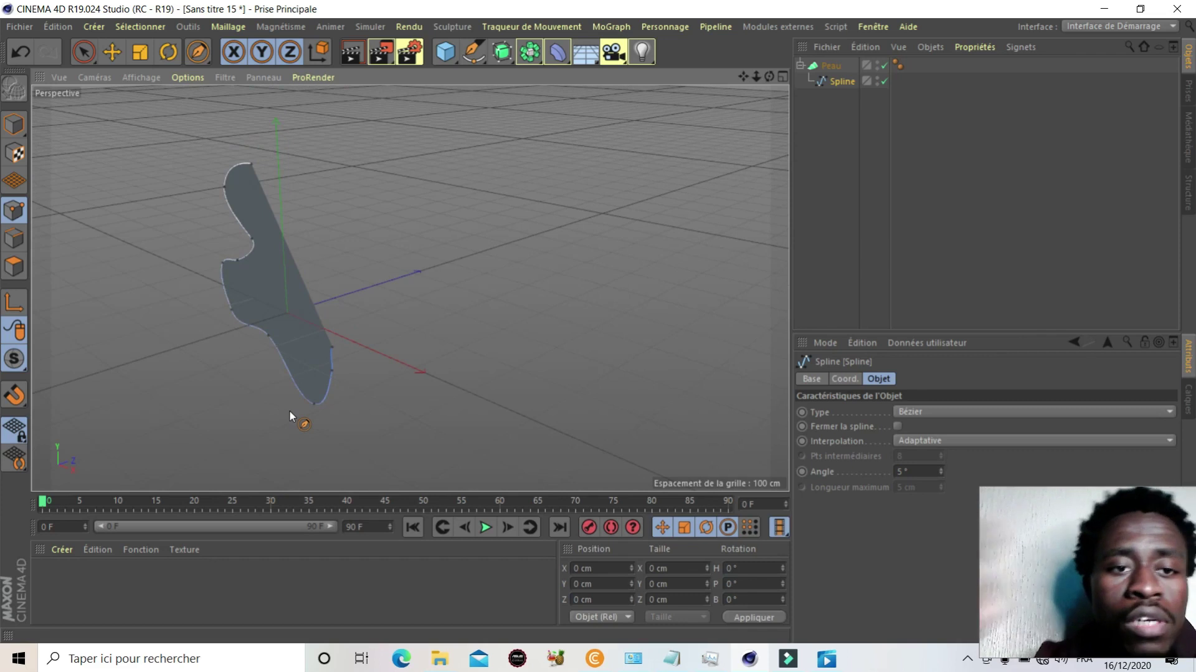